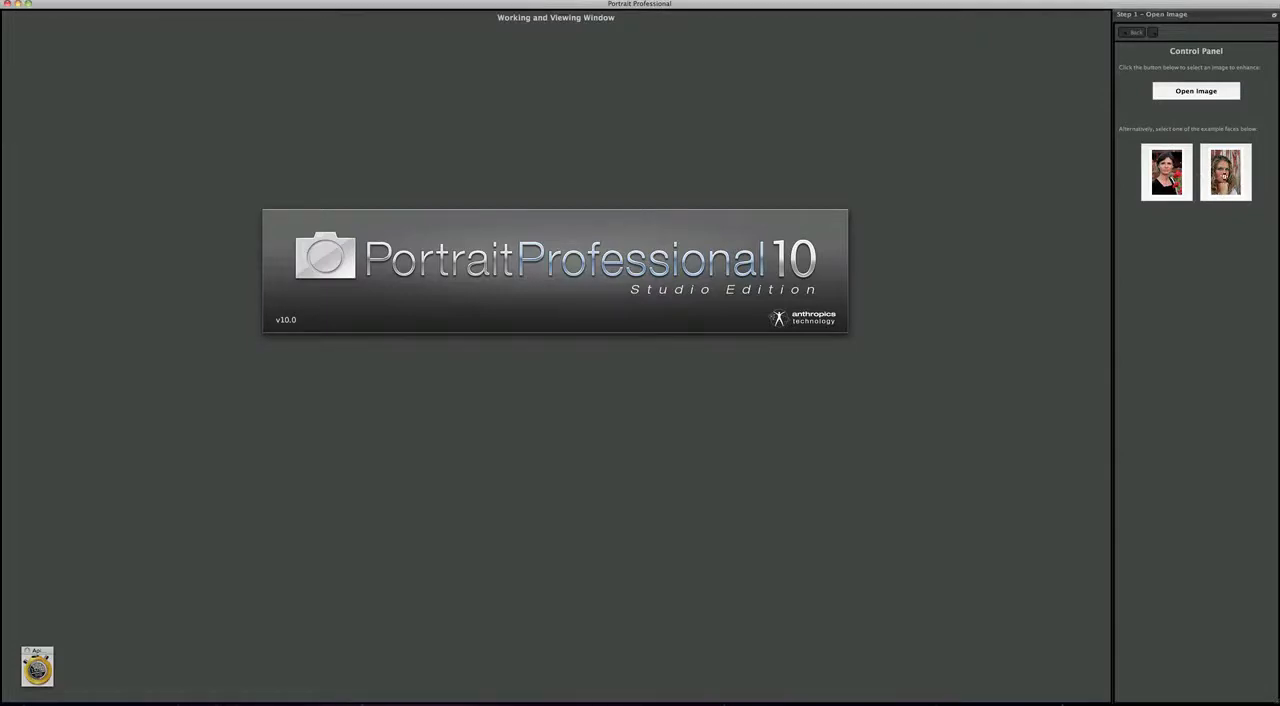
- Open the second example portrait, example2.jpg, then start the Apimac Timer stopwatch and minimize it
{"action": "left_click", "coordinate": [1226, 179]}
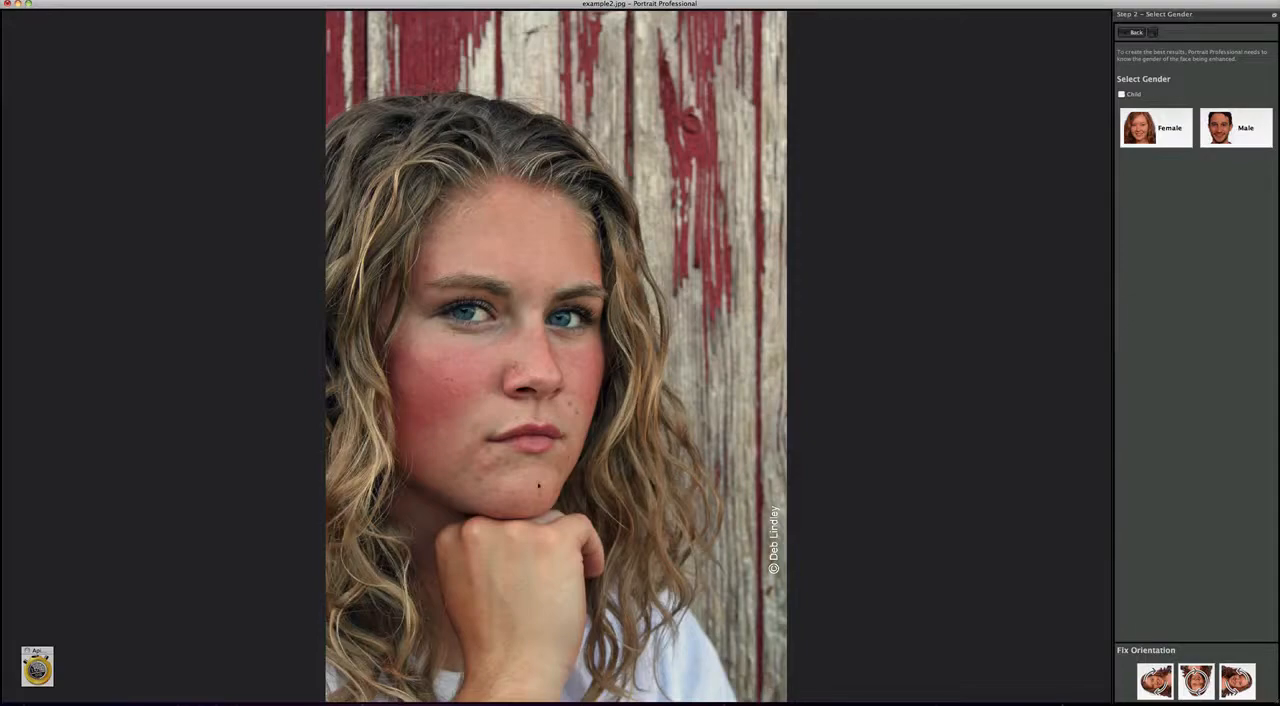
{"action": "left_click", "coordinate": [37, 666]}
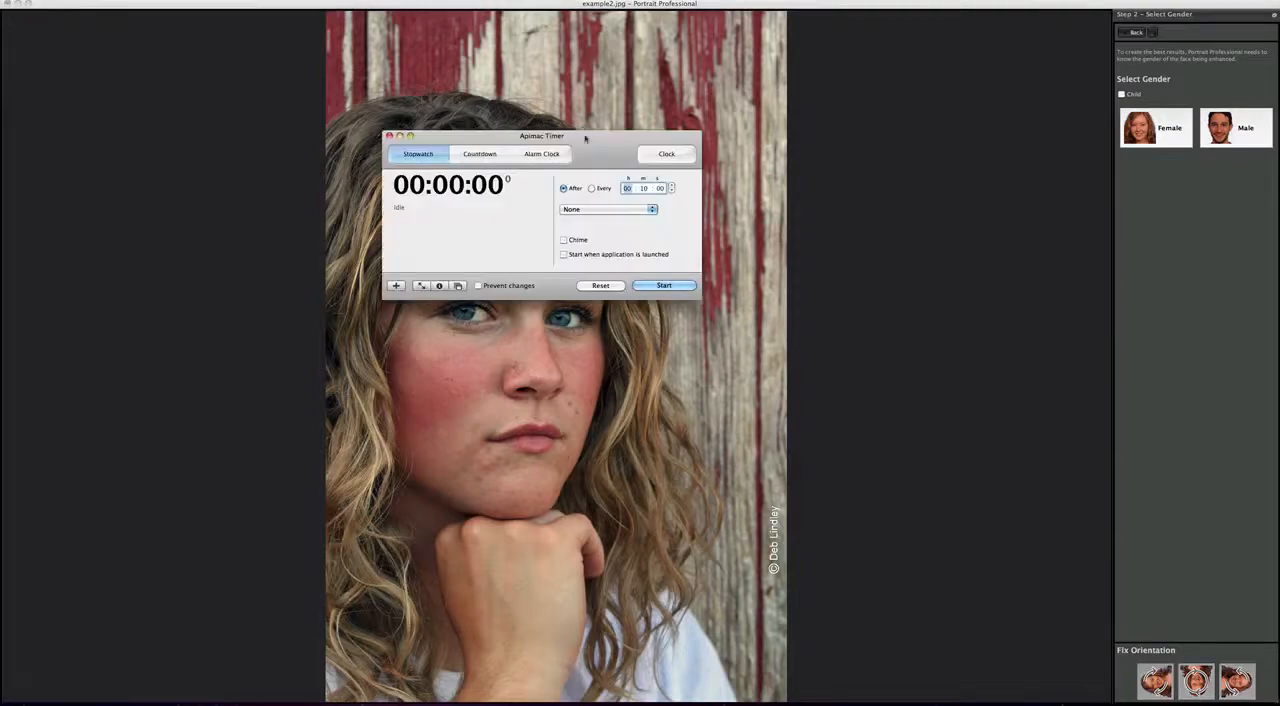
{"action": "left_click_drag", "start_coordinate": [588, 150], "coordinate": [250, 39]}
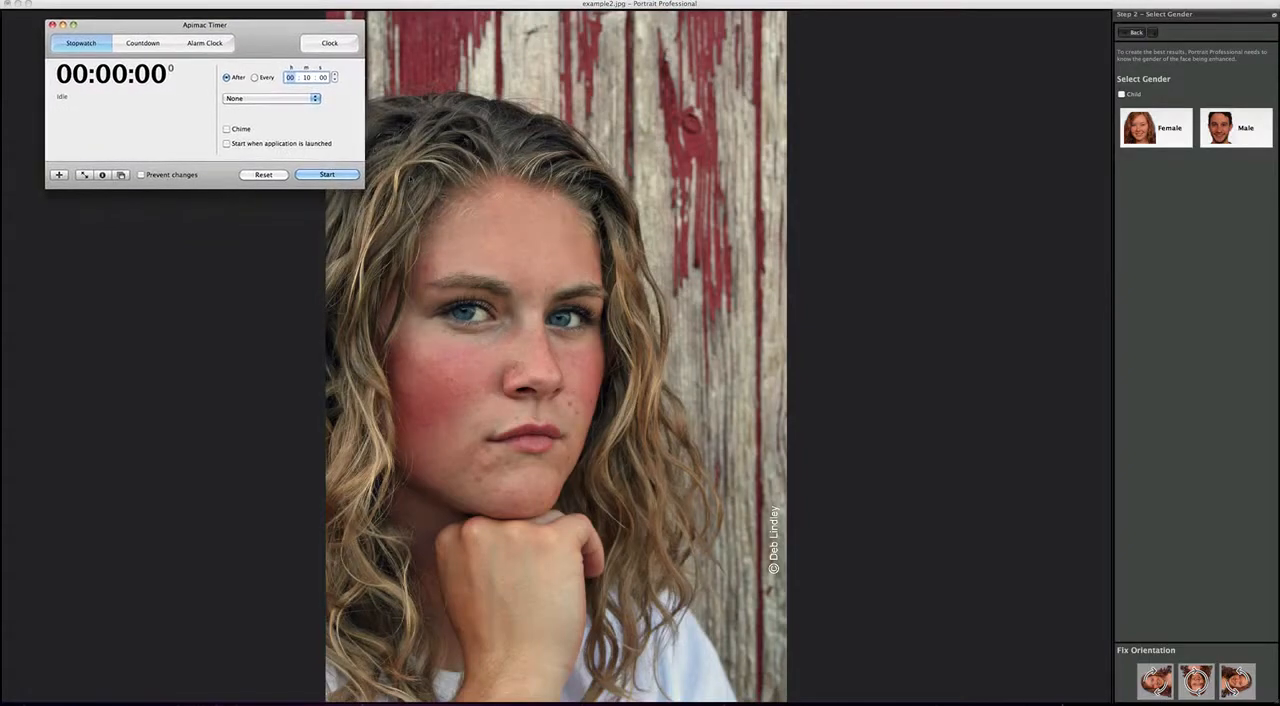
{"action": "left_click", "coordinate": [319, 175]}
{"action": "left_click", "coordinate": [120, 175]}
- Set the gender to Female and mark the outer eye corners, the nose tip and both mouth corners on the portrait
{"action": "left_click", "coordinate": [1165, 128]}
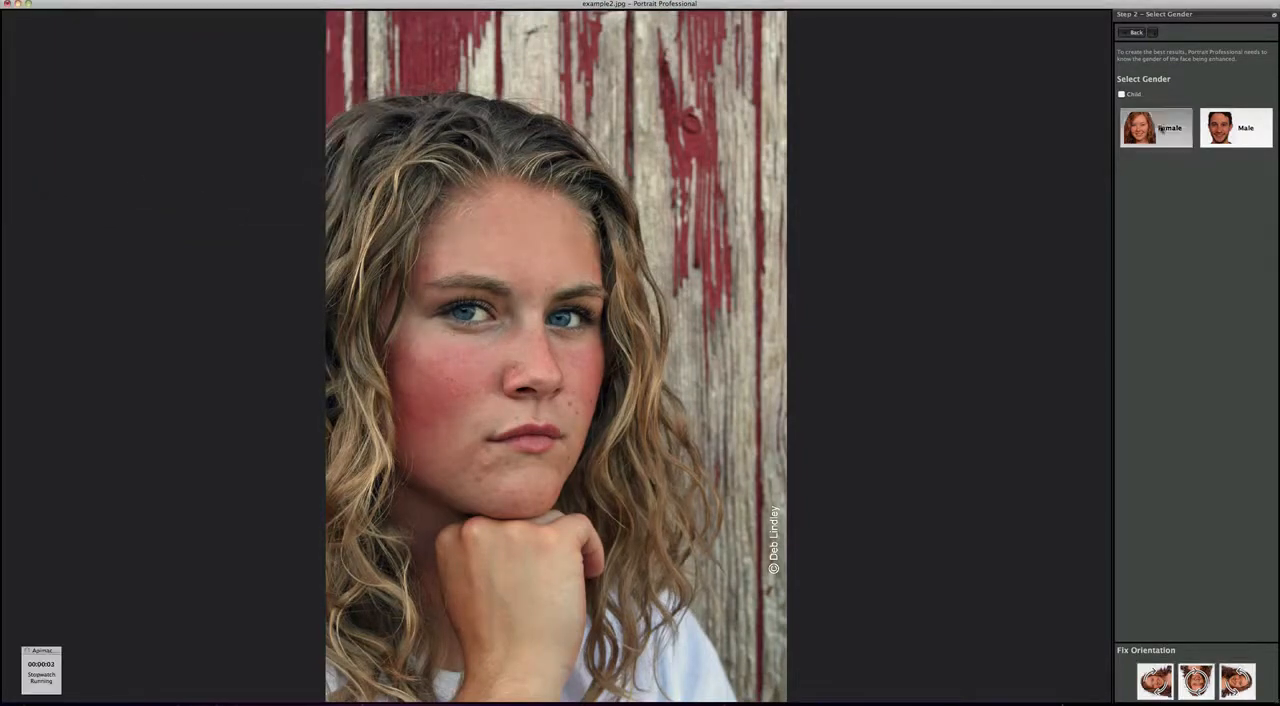
{"action": "left_click", "coordinate": [440, 315]}
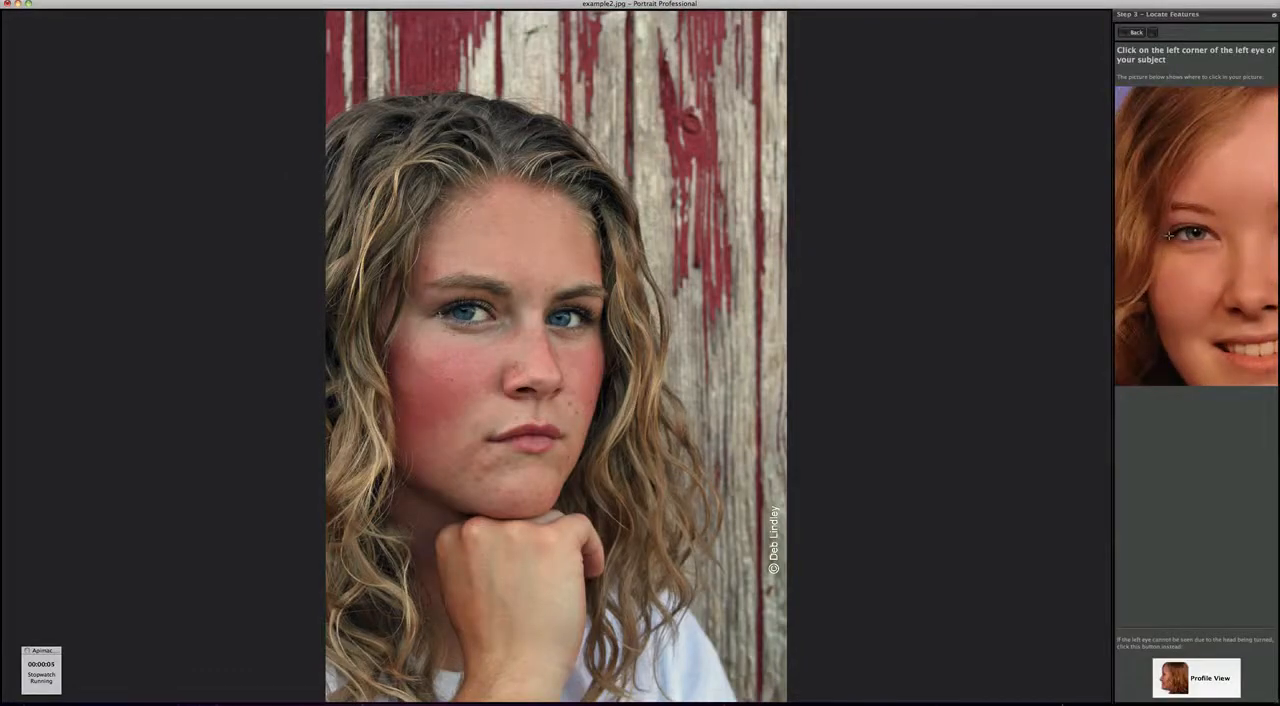
{"action": "left_click", "coordinate": [586, 319]}
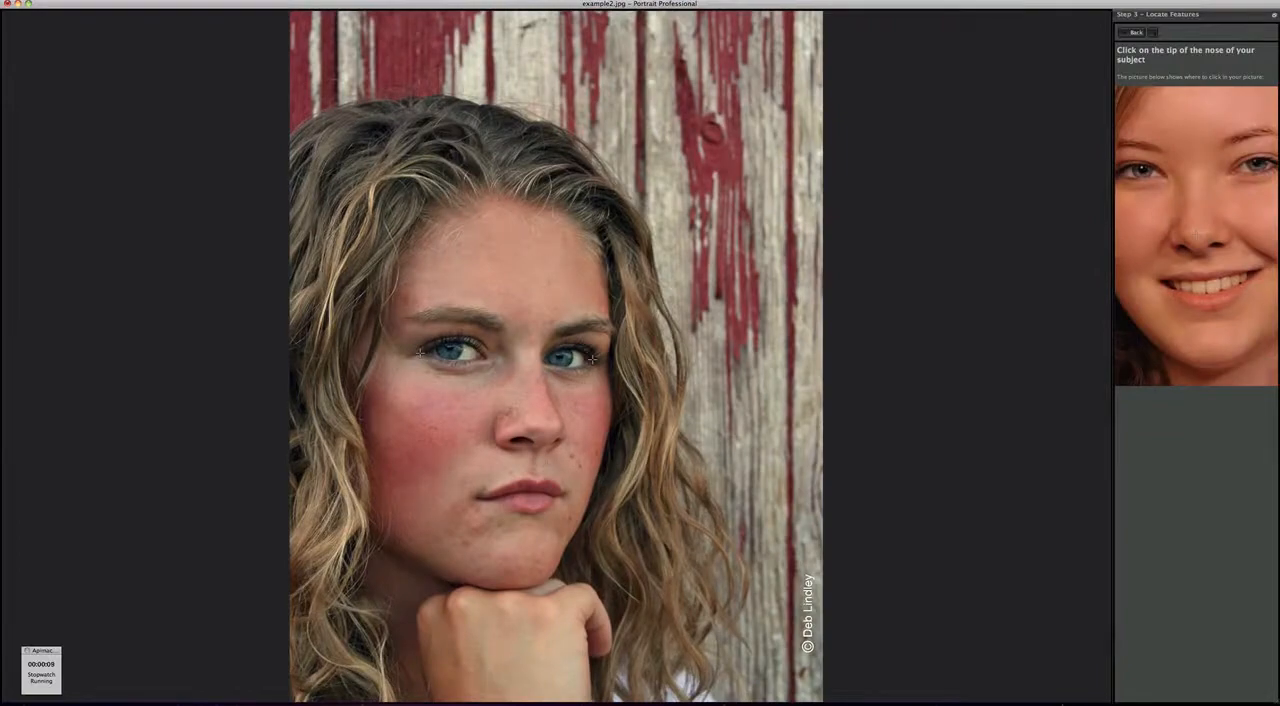
{"action": "left_click", "coordinate": [520, 418]}
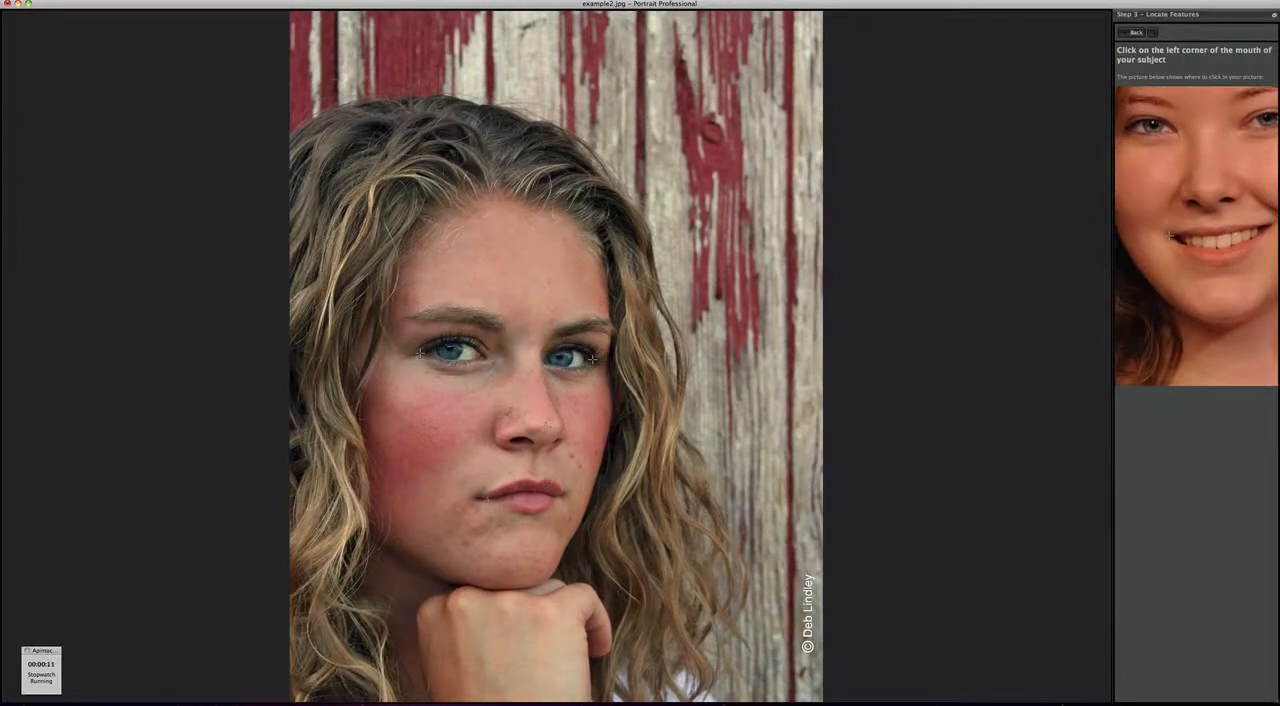
{"action": "left_click", "coordinate": [484, 497]}
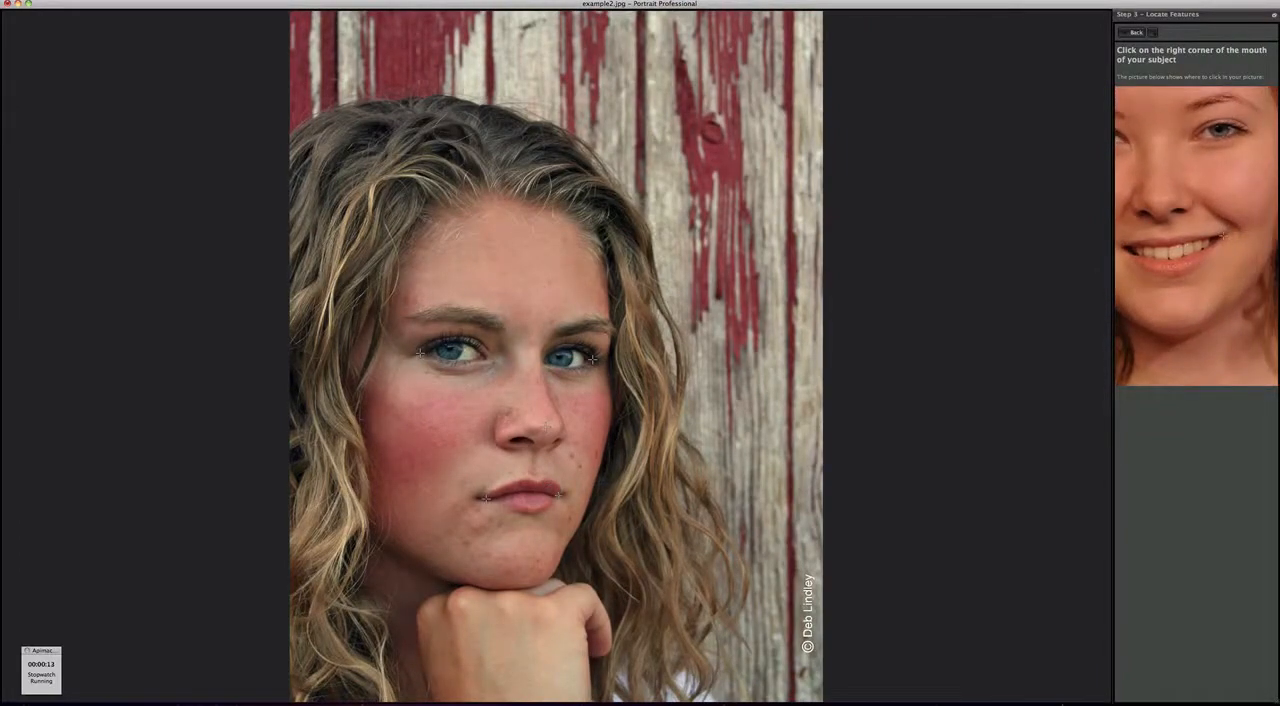
{"action": "left_click", "coordinate": [557, 495]}
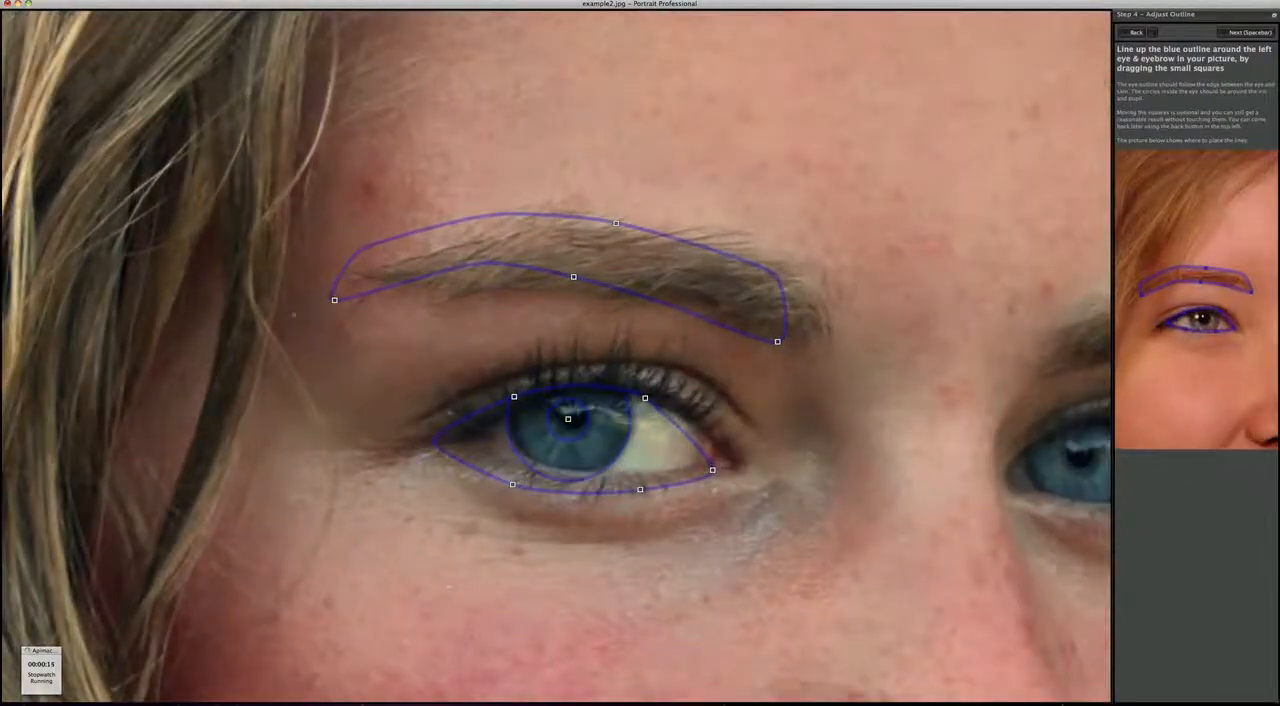
- Fit the outline to the left eyebrow, eyelid edges, eye corners and pupil, and accept it
{"action": "left_click_drag", "start_coordinate": [334, 300], "coordinate": [382, 300]}
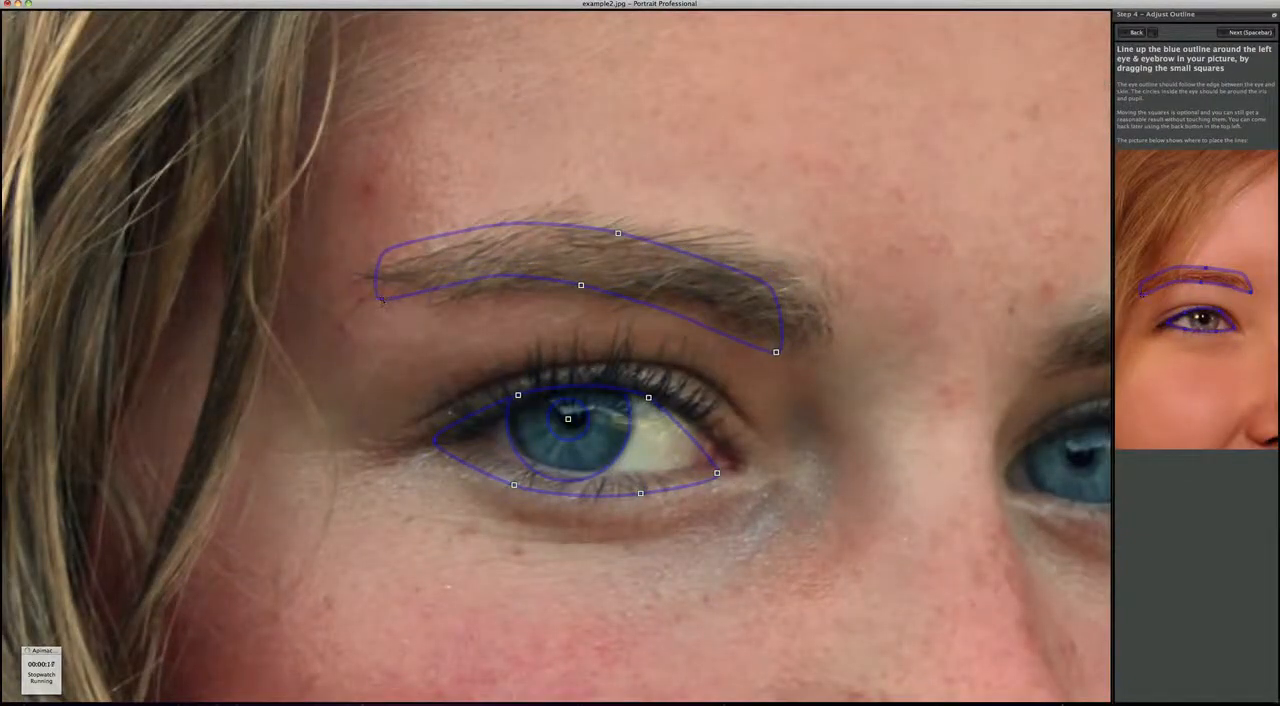
{"action": "left_click_drag", "start_coordinate": [776, 352], "coordinate": [823, 352]}
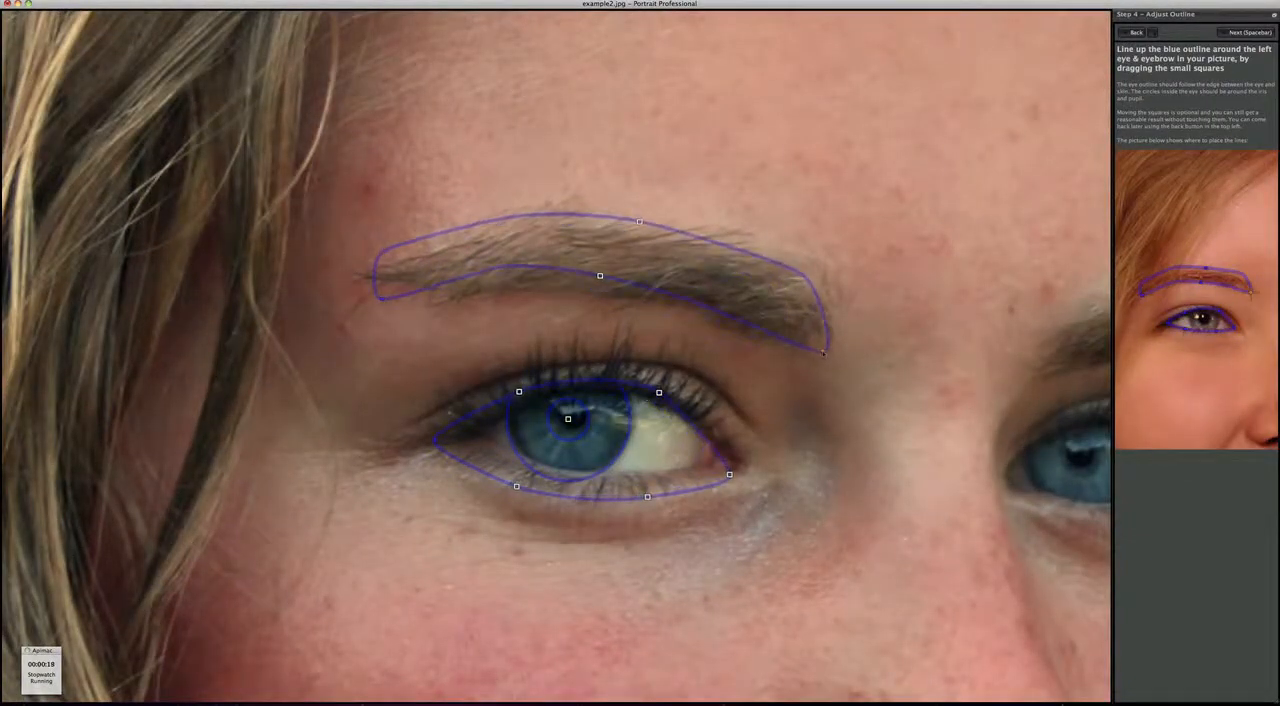
{"action": "left_click_drag", "start_coordinate": [730, 475], "coordinate": [734, 463]}
{"action": "left_click_drag", "start_coordinate": [432, 440], "coordinate": [457, 430]}
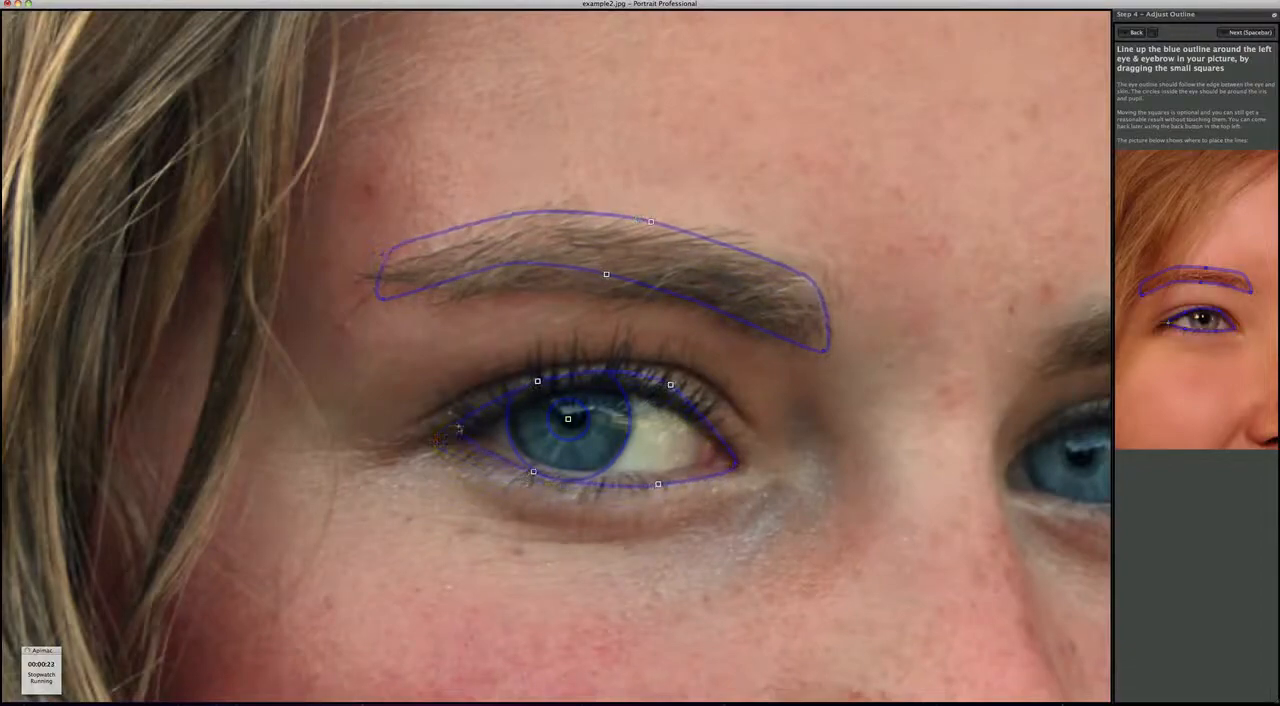
{"action": "left_click_drag", "start_coordinate": [657, 484], "coordinate": [658, 473]}
{"action": "left_click_drag", "start_coordinate": [670, 382], "coordinate": [661, 401]}
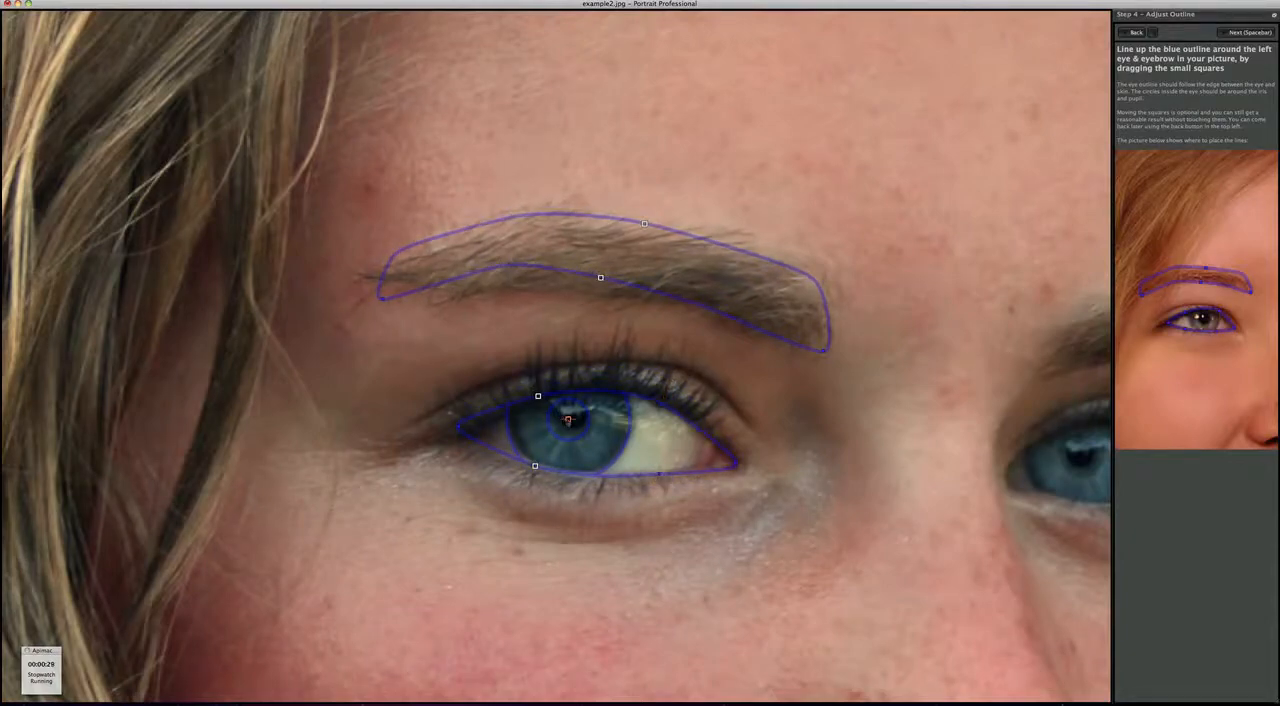
{"action": "left_click_drag", "start_coordinate": [568, 419], "coordinate": [572, 414]}
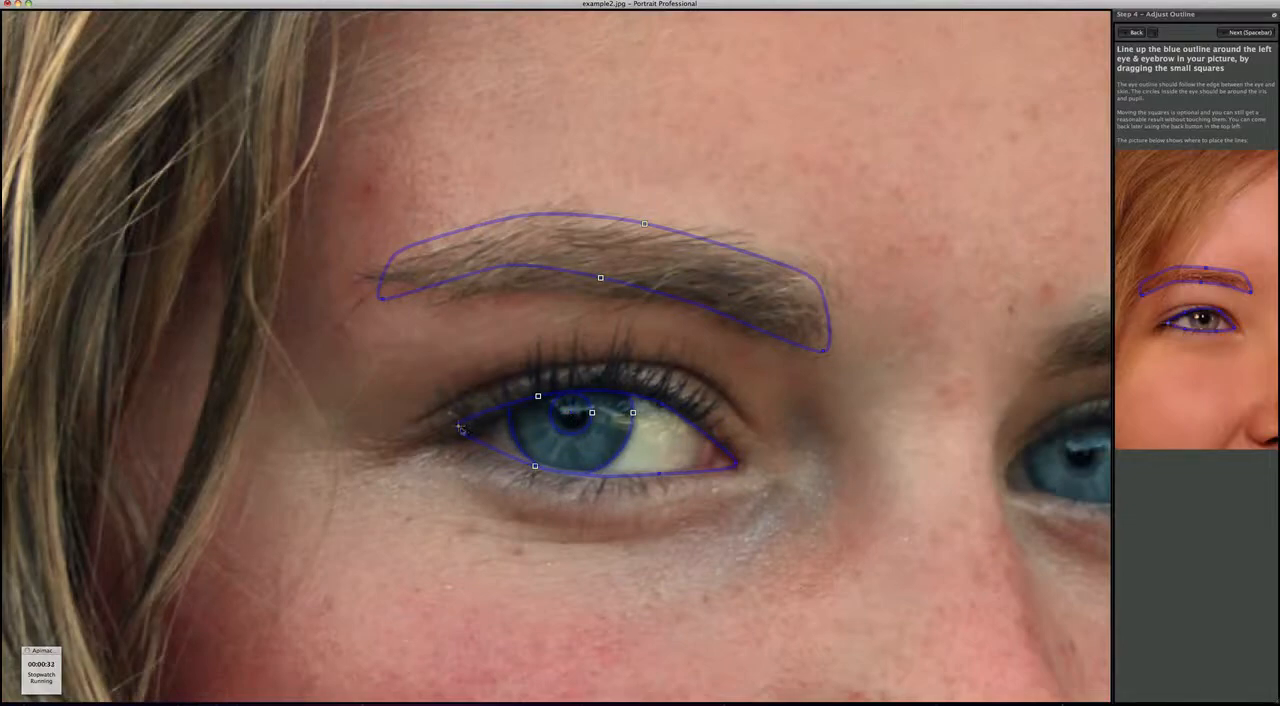
{"action": "left_click_drag", "start_coordinate": [458, 428], "coordinate": [467, 430]}
{"action": "key", "text": "space"}
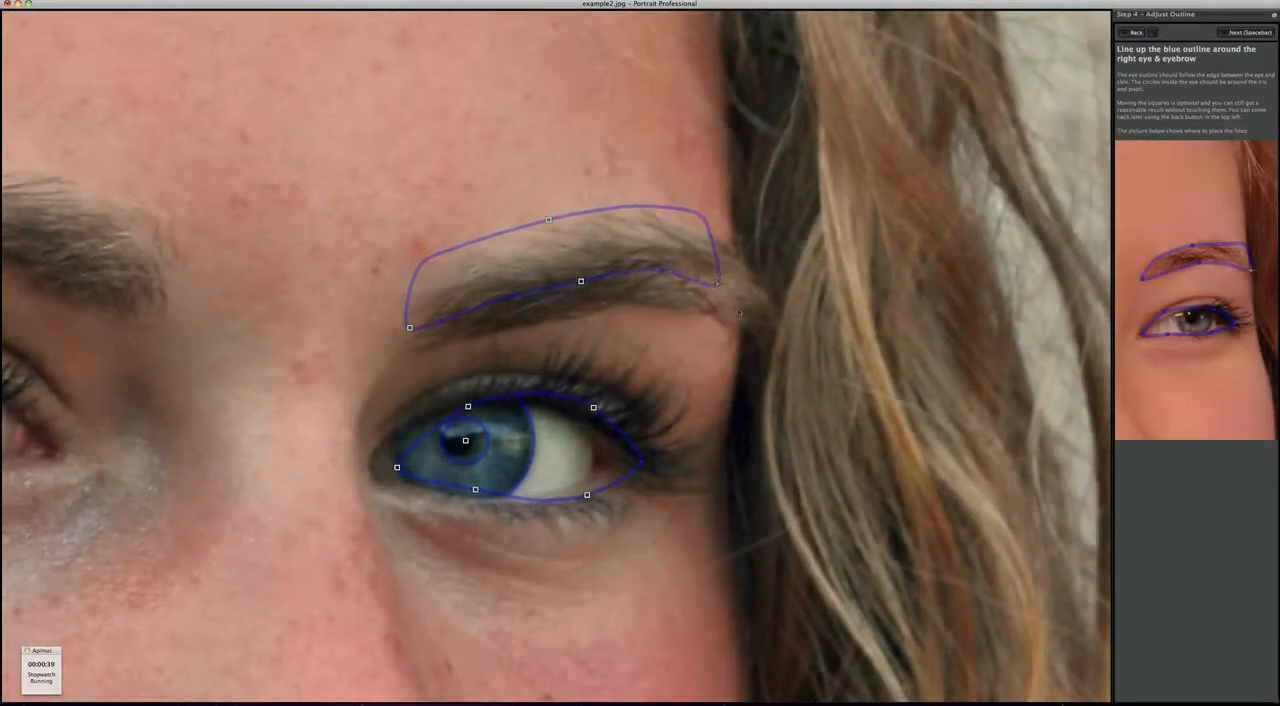
- Fit the outline to the right eyebrow, eye corners, lower lid and pupil, and accept it
{"action": "left_click_drag", "start_coordinate": [602, 302], "coordinate": [603, 308]}
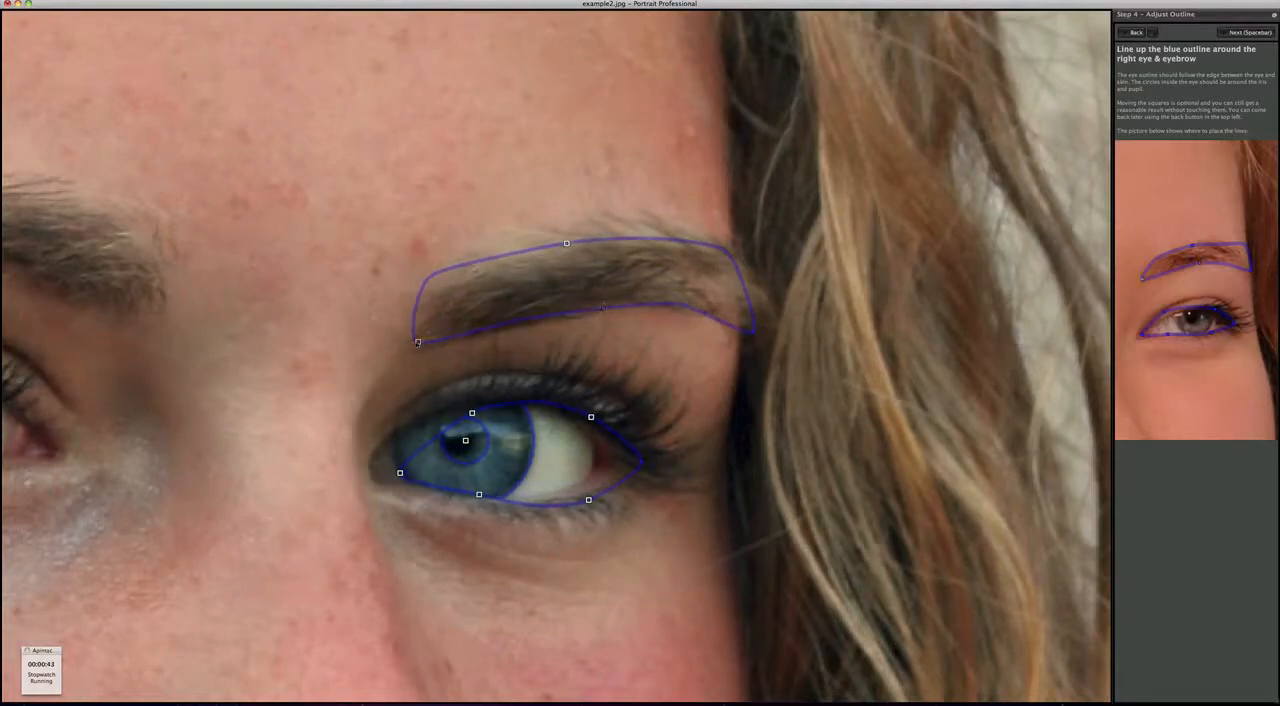
{"action": "left_click_drag", "start_coordinate": [418, 341], "coordinate": [420, 346]}
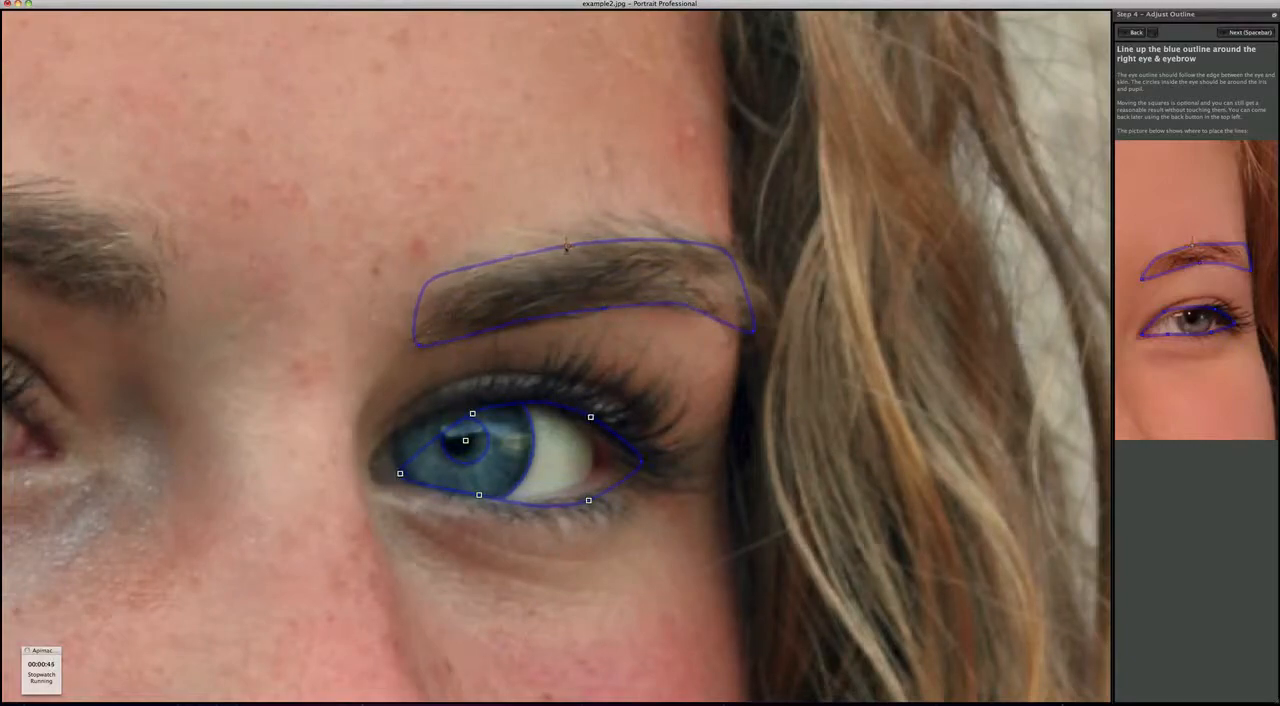
{"action": "left_click_drag", "start_coordinate": [400, 474], "coordinate": [367, 463]}
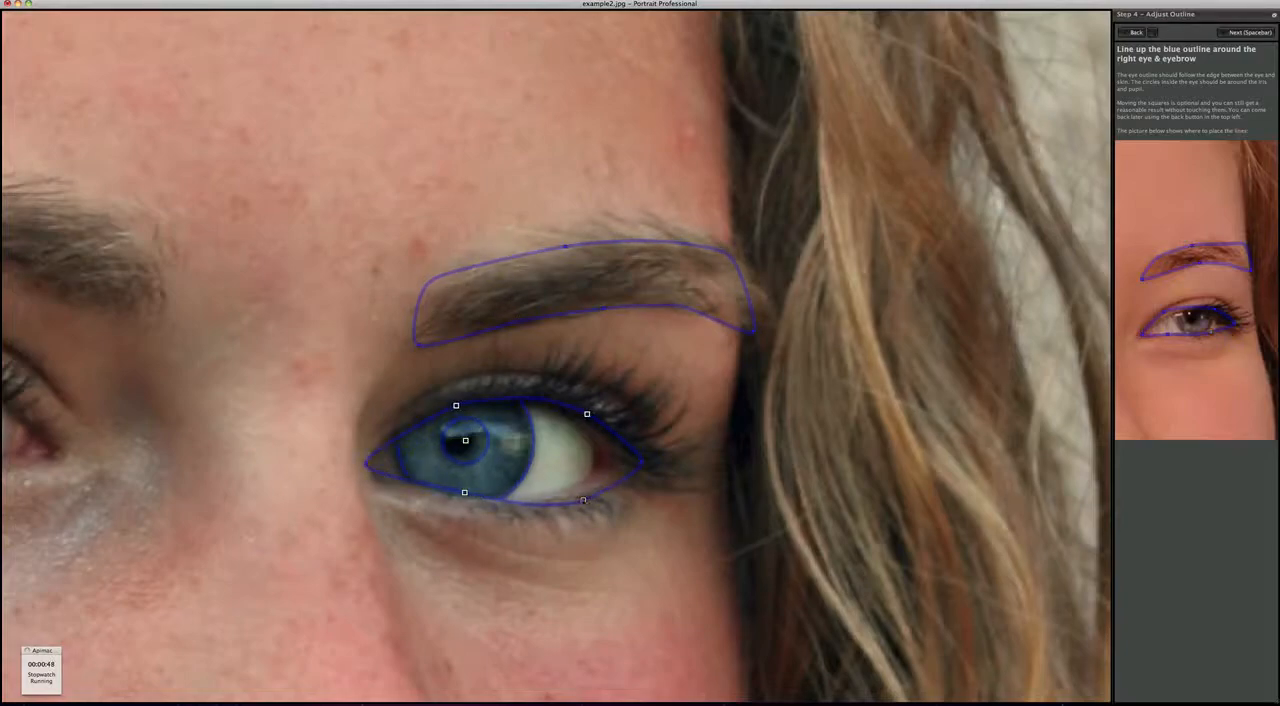
{"action": "left_click_drag", "start_coordinate": [583, 500], "coordinate": [571, 494]}
{"action": "left_click_drag", "start_coordinate": [643, 463], "coordinate": [609, 462]}
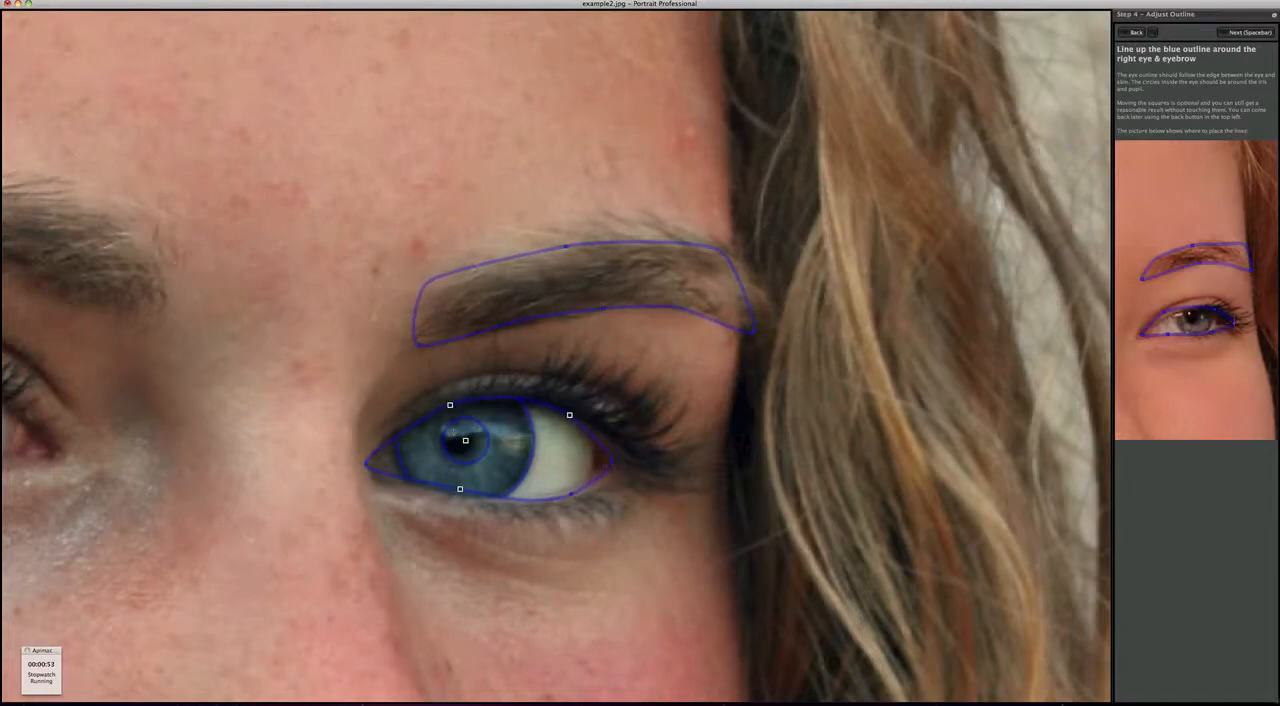
{"action": "left_click_drag", "start_coordinate": [465, 440], "coordinate": [460, 440]}
{"action": "key", "text": "space"}
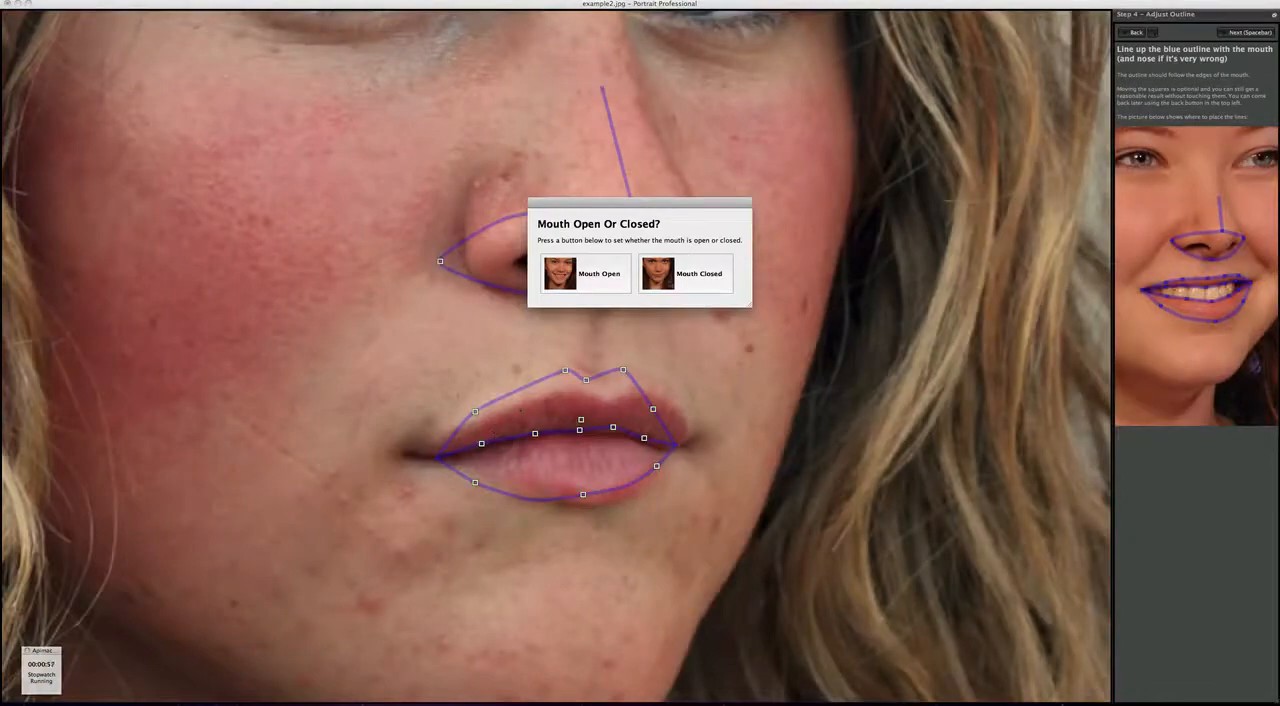
- Set the mouth as closed and align its outline with the mouth corners, upper and lower lip edges and the line between the lips
{"action": "left_click", "coordinate": [684, 274]}
{"action": "left_click_drag", "start_coordinate": [439, 457], "coordinate": [424, 457]}
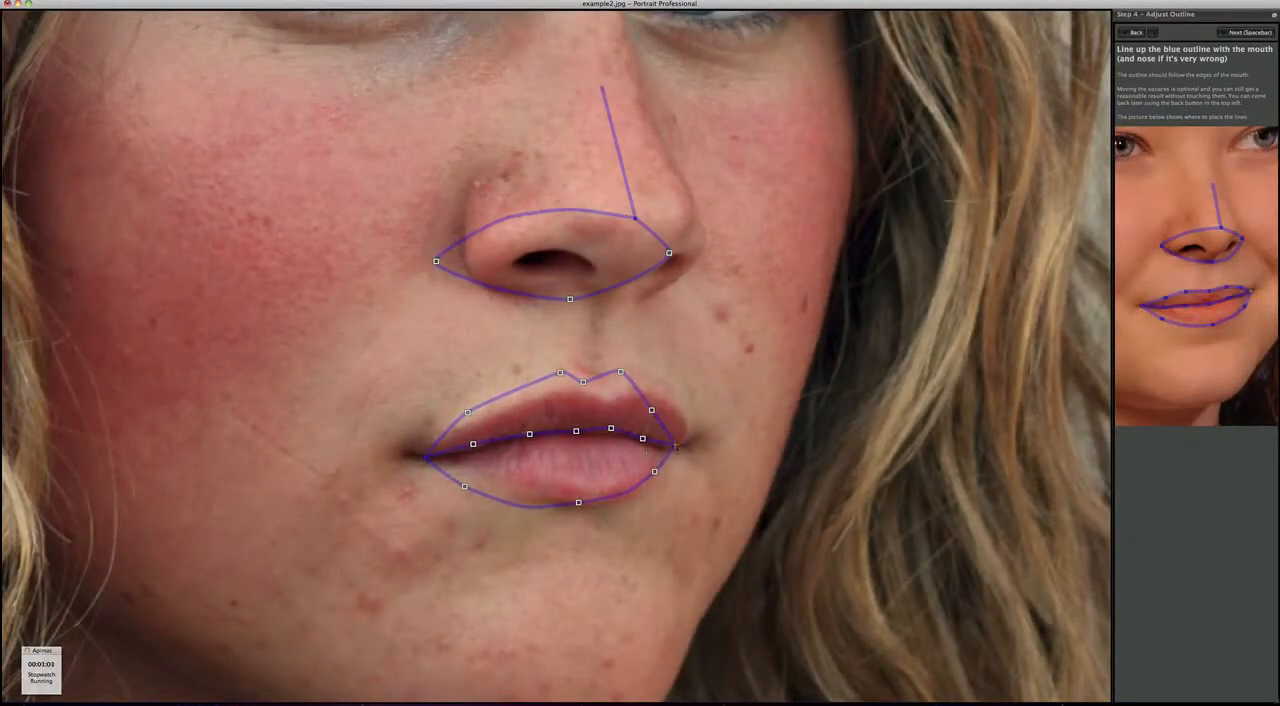
{"action": "left_click_drag", "start_coordinate": [675, 444], "coordinate": [690, 448]}
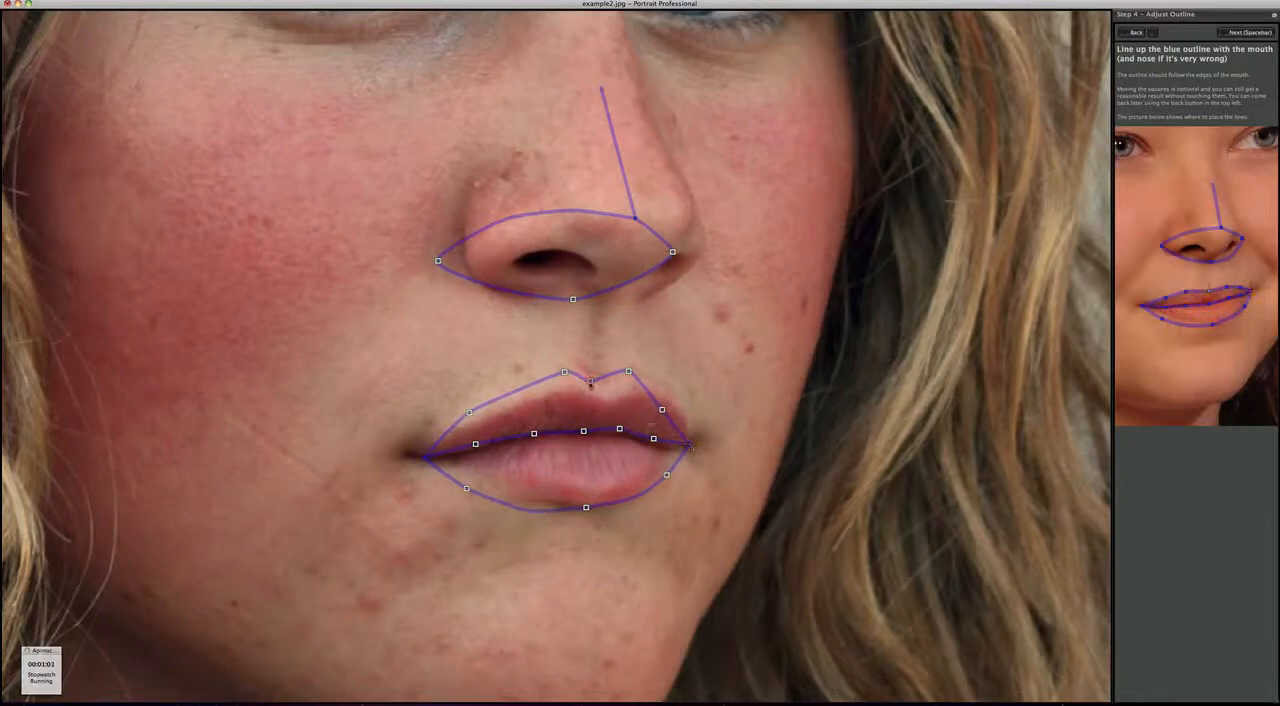
{"action": "left_click_drag", "start_coordinate": [589, 381], "coordinate": [683, 414]}
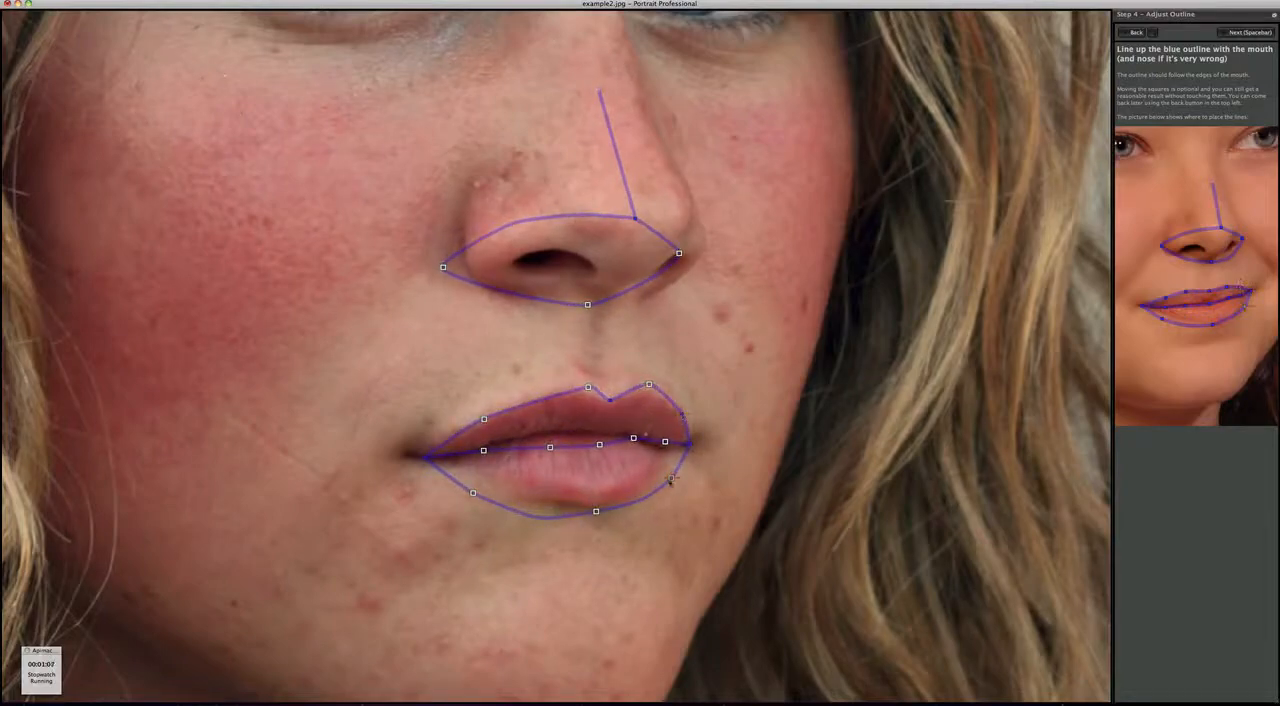
{"action": "left_click_drag", "start_coordinate": [671, 478], "coordinate": [665, 476]}
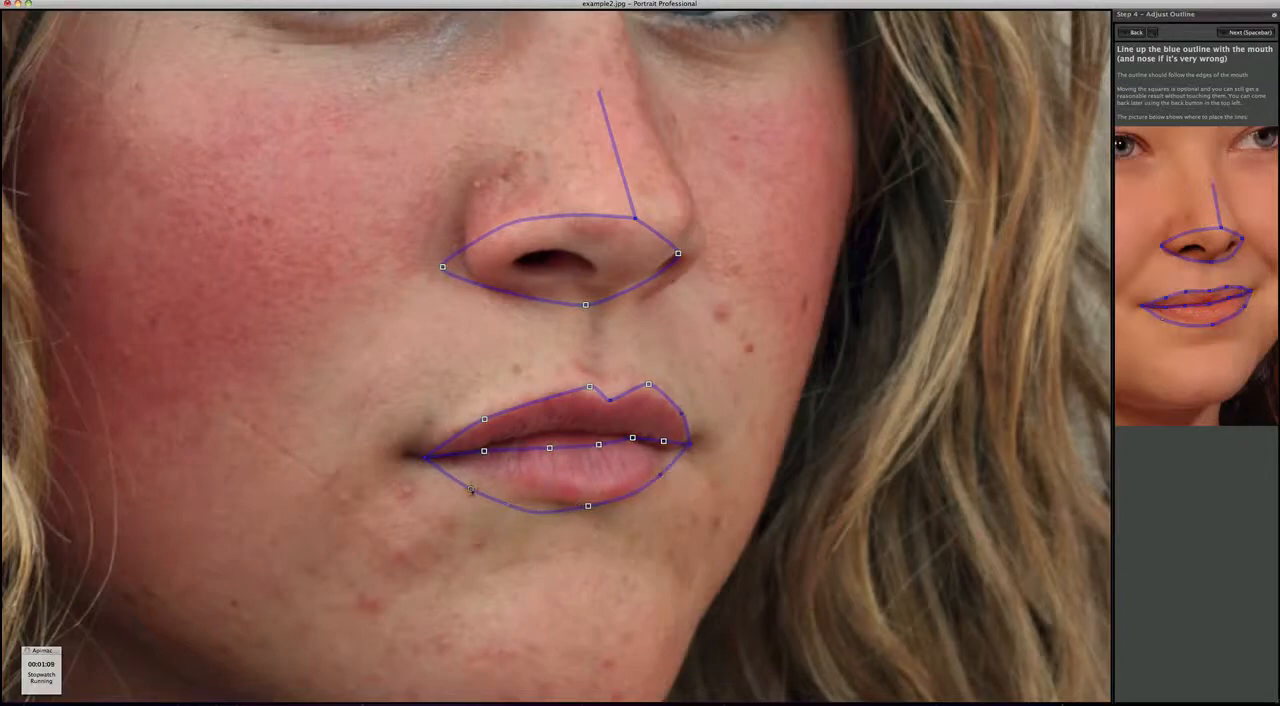
{"action": "left_click_drag", "start_coordinate": [471, 489], "coordinate": [480, 481]}
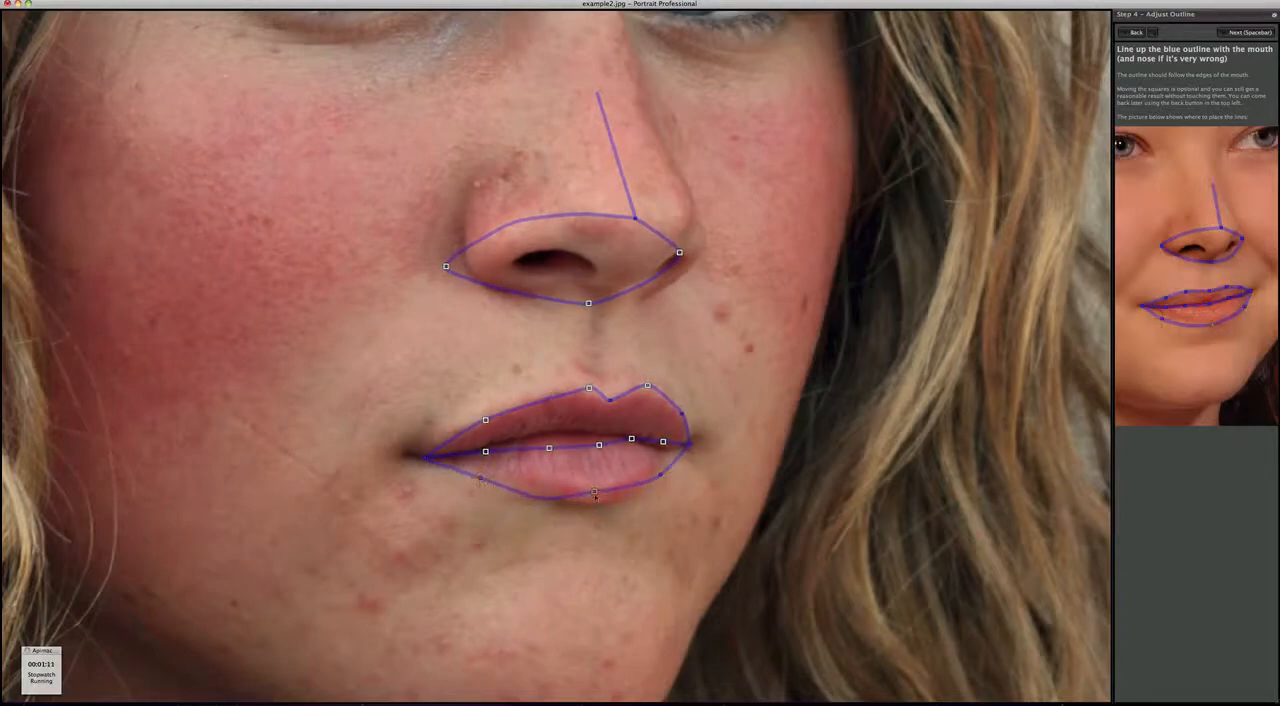
{"action": "left_click_drag", "start_coordinate": [594, 491], "coordinate": [601, 505]}
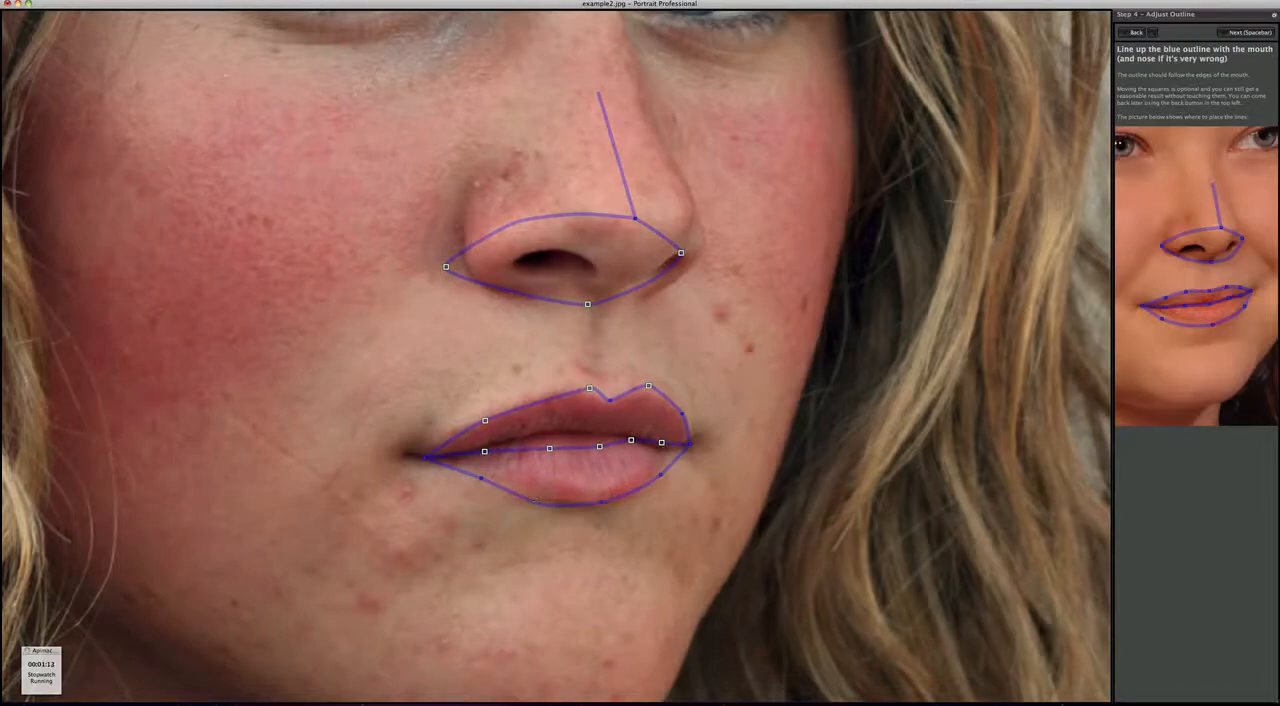
{"action": "left_click_drag", "start_coordinate": [550, 449], "coordinate": [659, 451]}
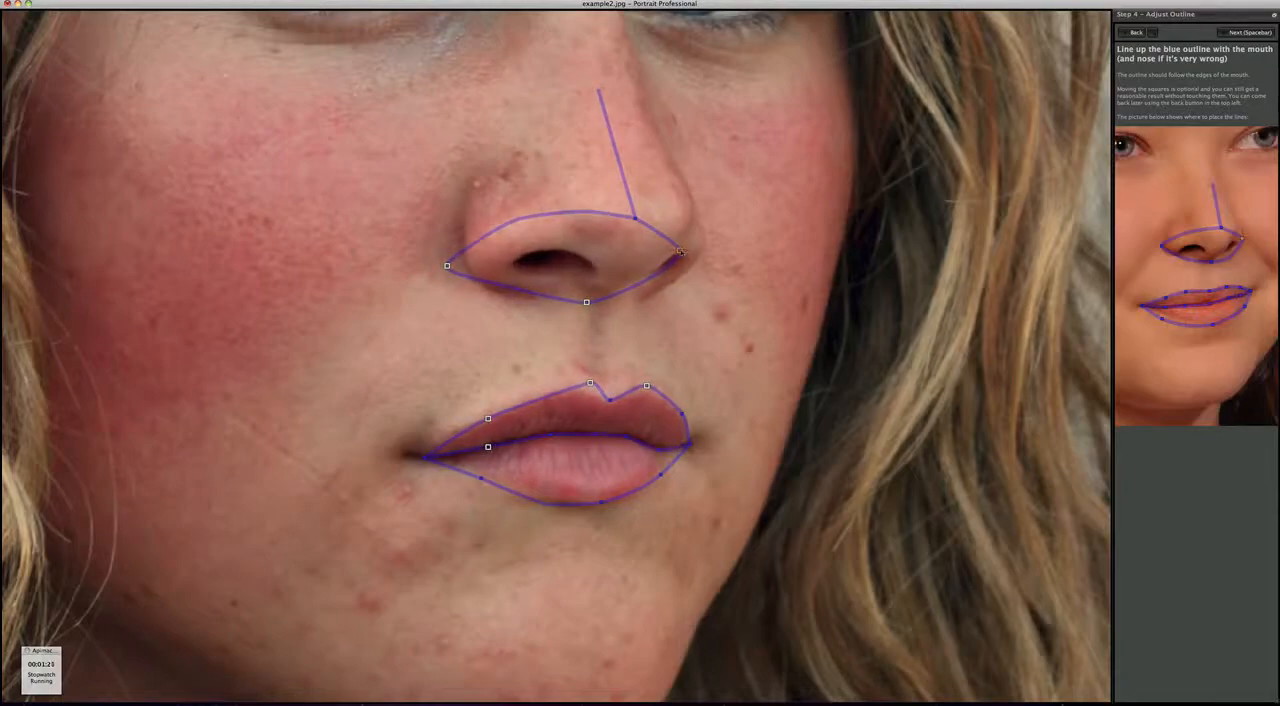
- Align the nose outline with both nostril sides and the base of the nose, and accept the mouth and nose outlines
{"action": "left_click_drag", "start_coordinate": [680, 252], "coordinate": [717, 235]}
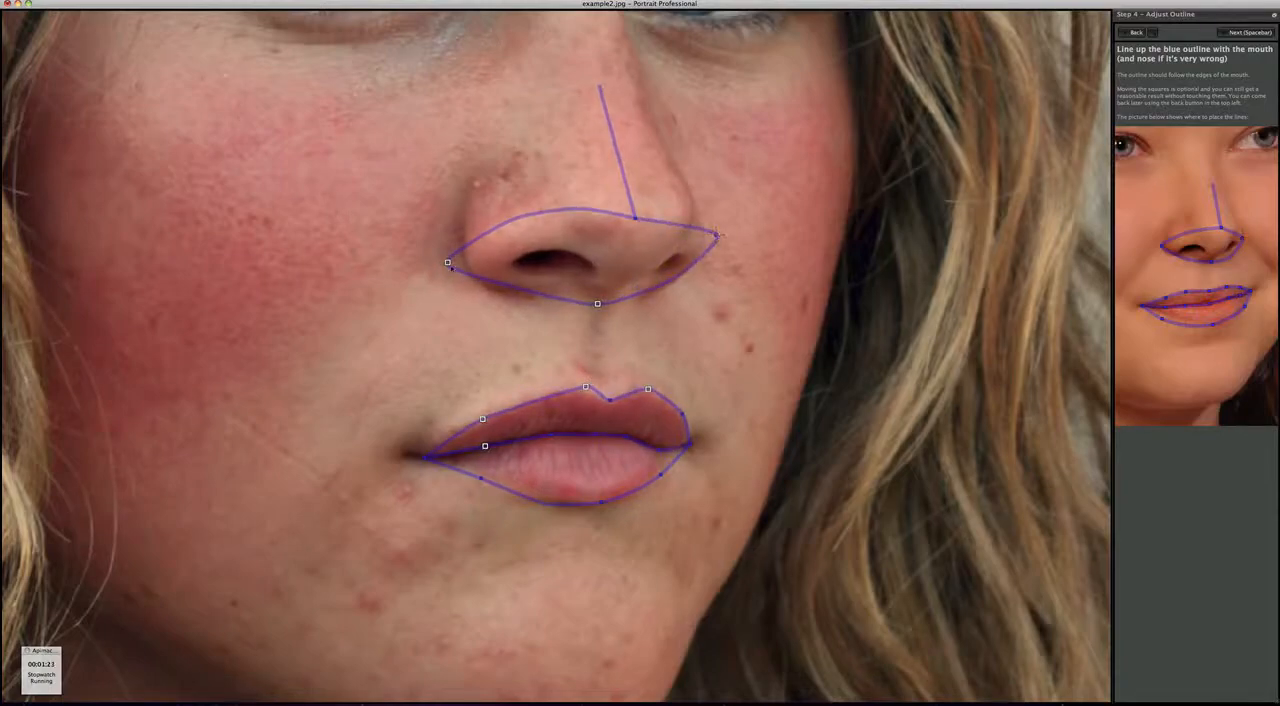
{"action": "left_click_drag", "start_coordinate": [447, 262], "coordinate": [455, 265]}
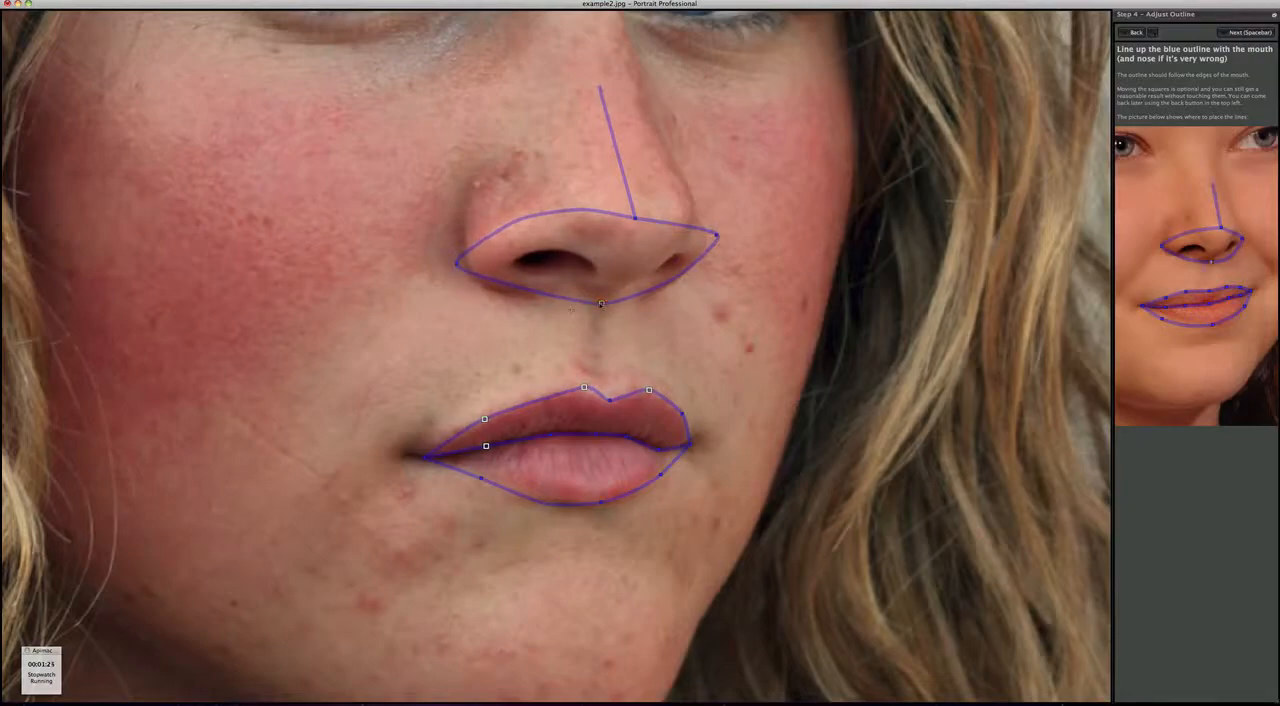
{"action": "left_click_drag", "start_coordinate": [601, 303], "coordinate": [600, 298]}
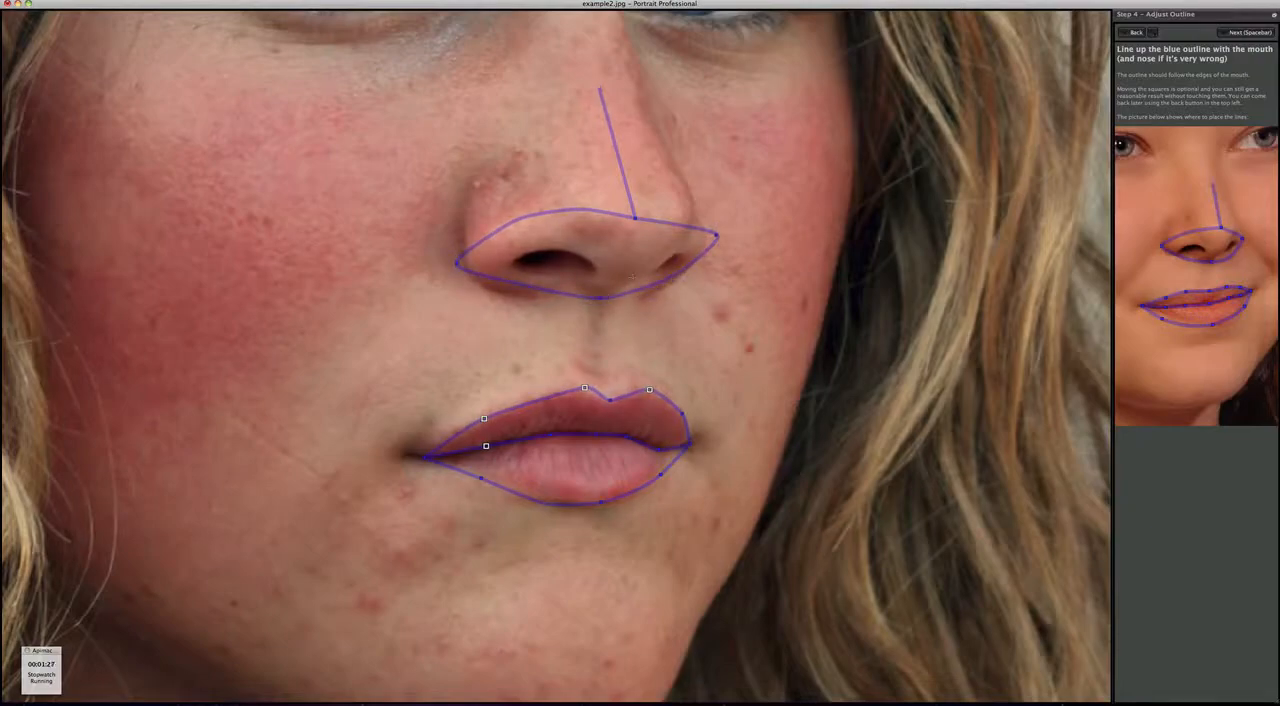
{"action": "key", "text": "space"}
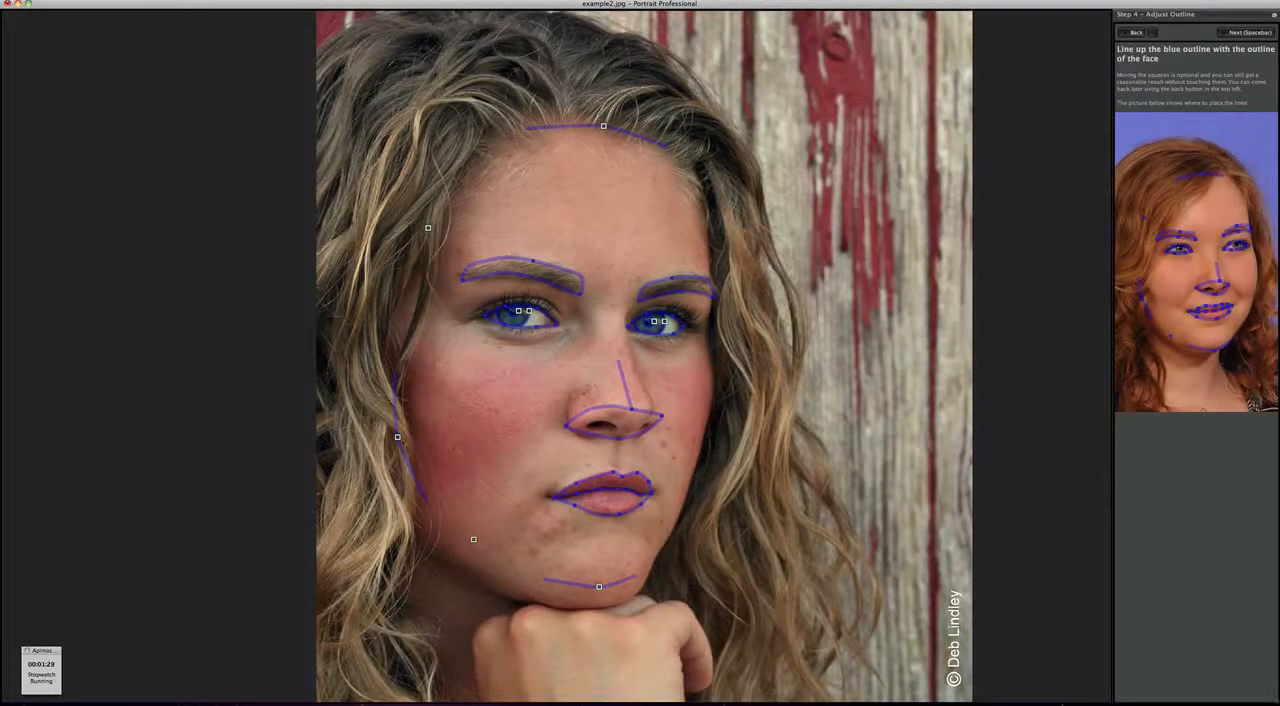
- Adjust the face outline along the left cheek and chin, accept it, and flip between the original and enhanced photo
{"action": "left_click_drag", "start_coordinate": [397, 437], "coordinate": [383, 439]}
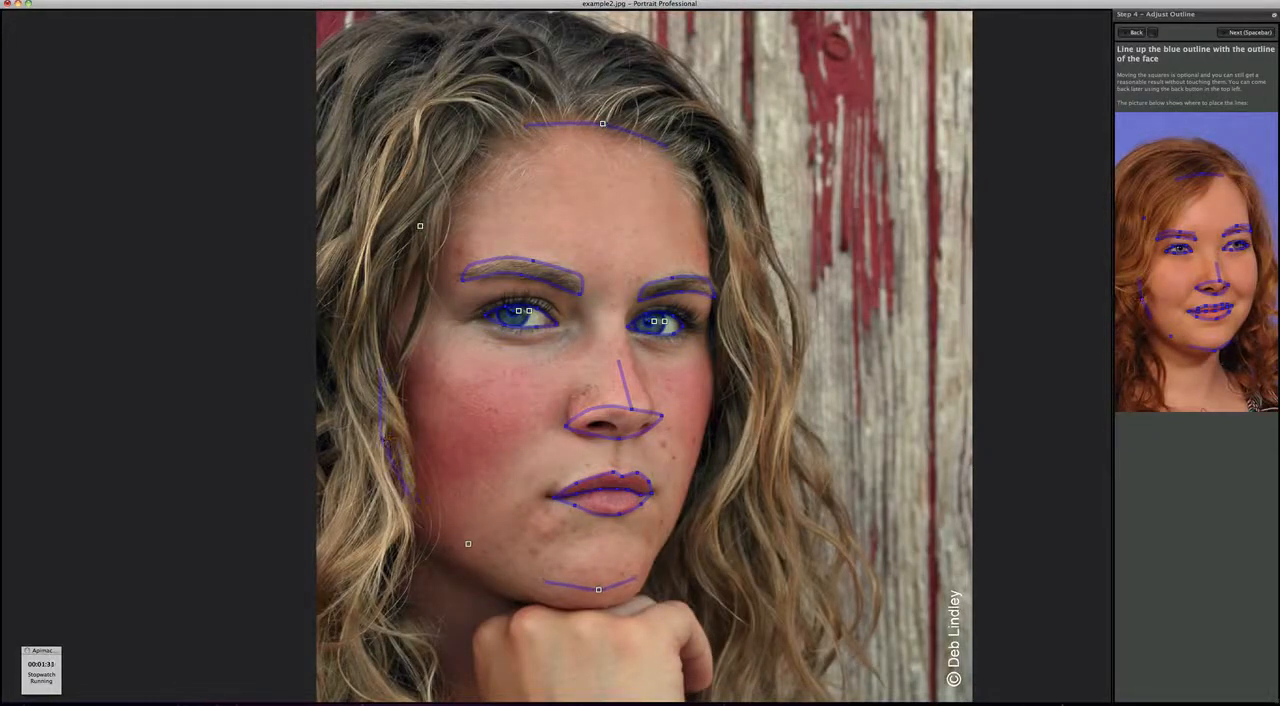
{"action": "left_click_drag", "start_coordinate": [598, 589], "coordinate": [596, 608]}
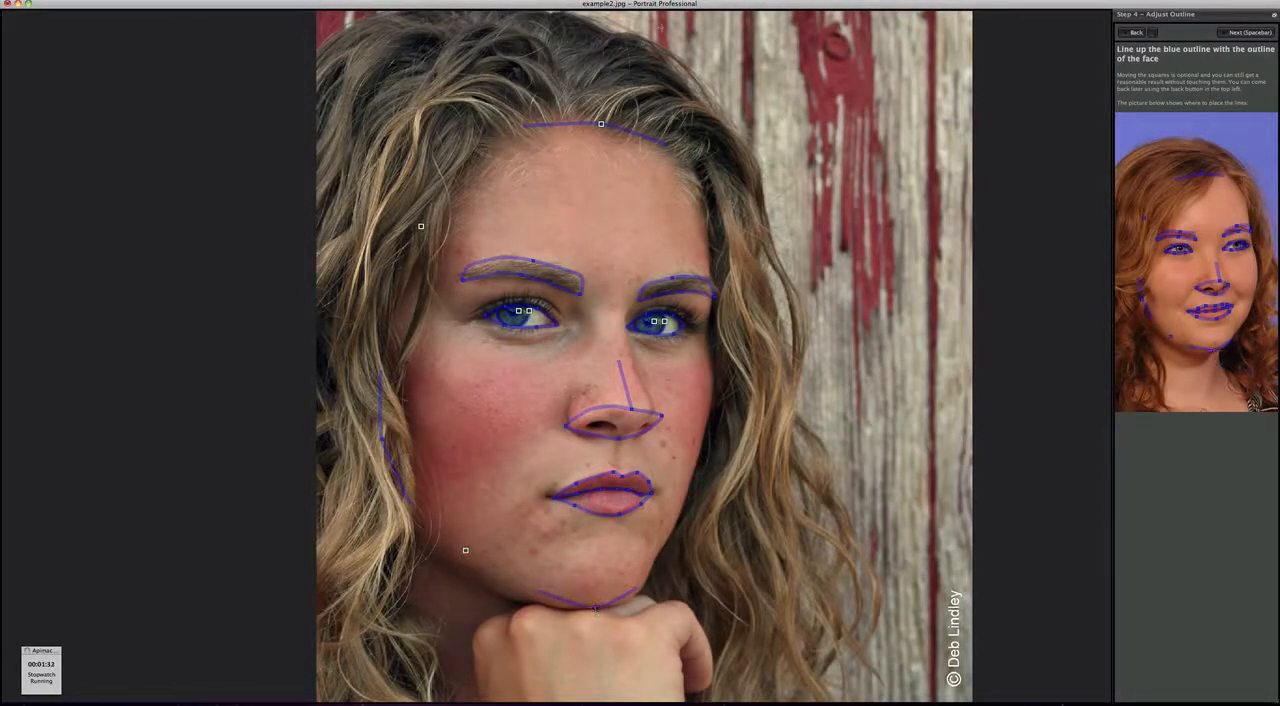
{"action": "left_click_drag", "start_coordinate": [382, 440], "coordinate": [379, 442]}
{"action": "key", "text": "space"}
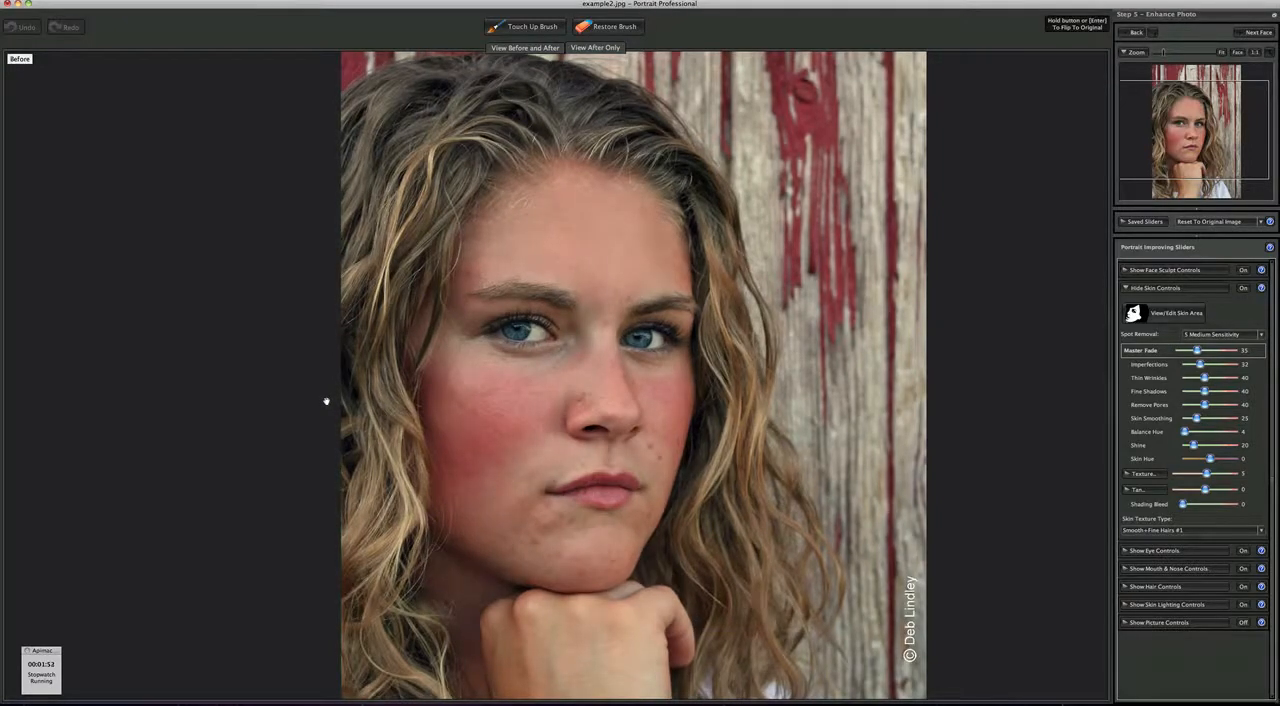
{"action": "key", "text": "Return"}
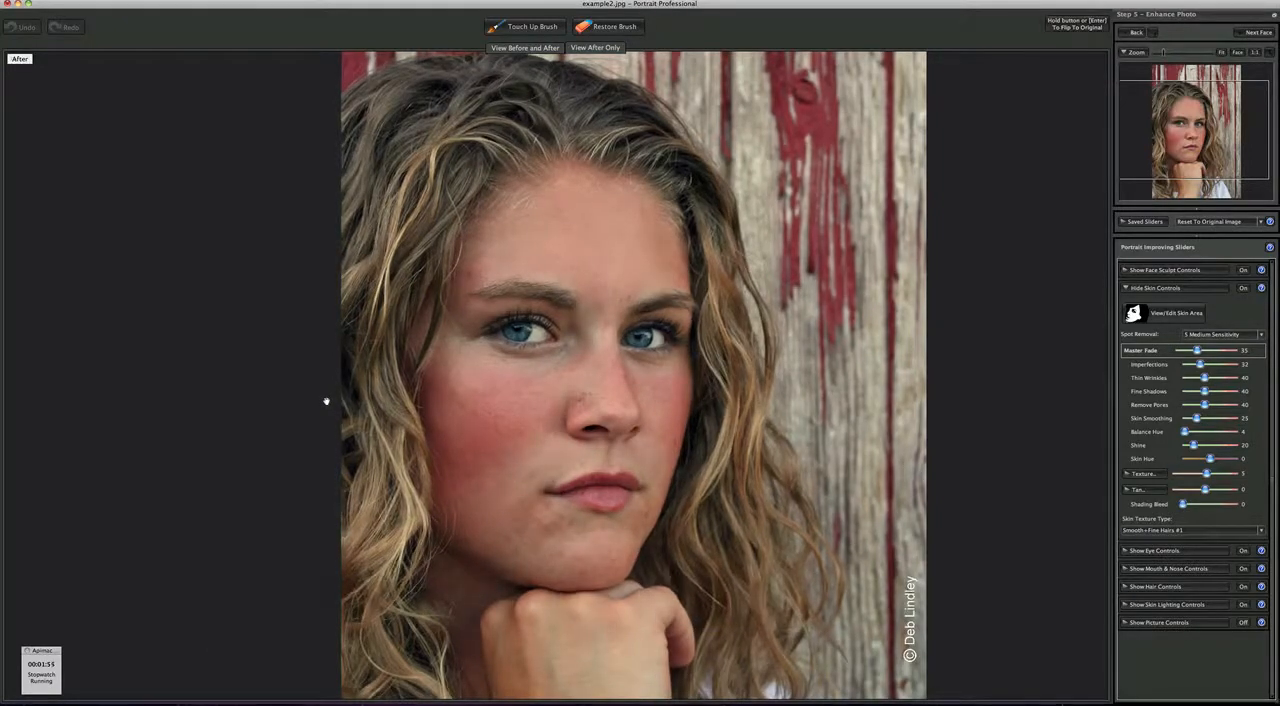
- Compare the original and enhanced photo, then retouch the remaining skin blemishes on the face with the Touch Up Brush, starting at the forehead
{"action": "key", "text": "Return"}
{"action": "key", "text": "Return"}
{"action": "left_click", "coordinate": [522, 26]}
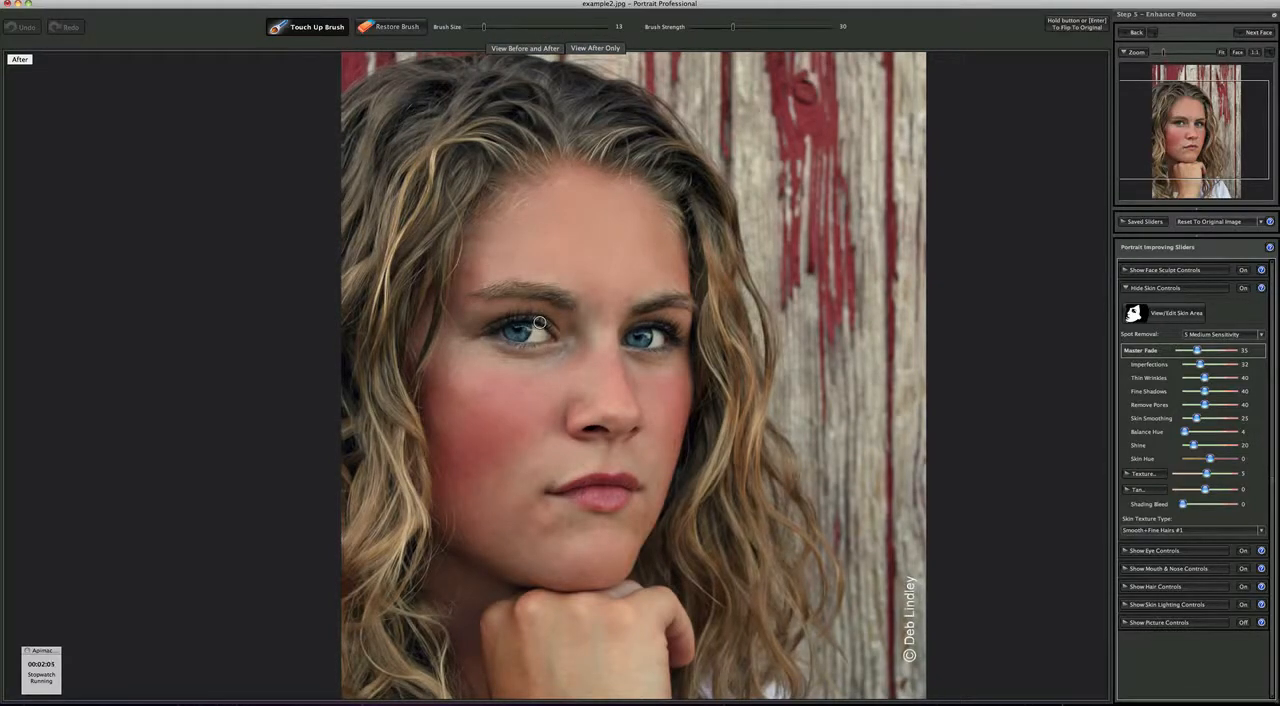
{"action": "left_click", "coordinate": [646, 212]}
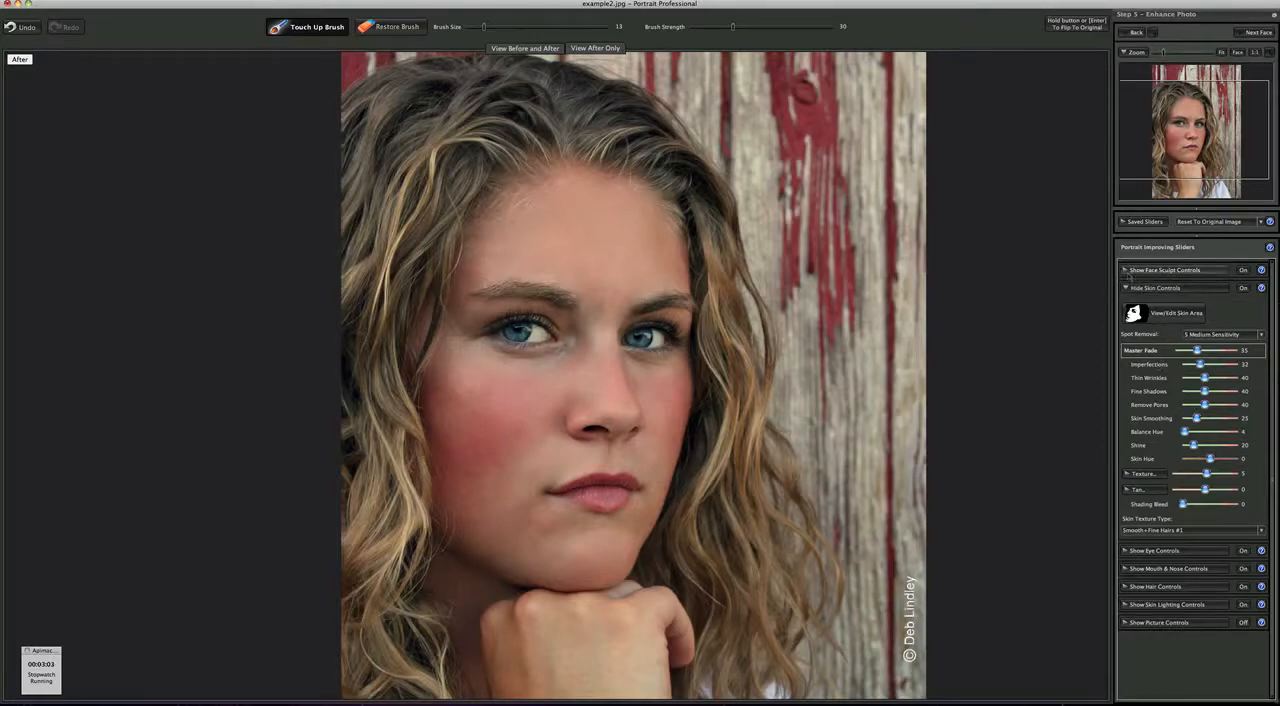
- Sculpt the face by setting the jaw to 58, left eye widening to 87 and right eye widening to 60
{"action": "left_click", "coordinate": [1125, 270]}
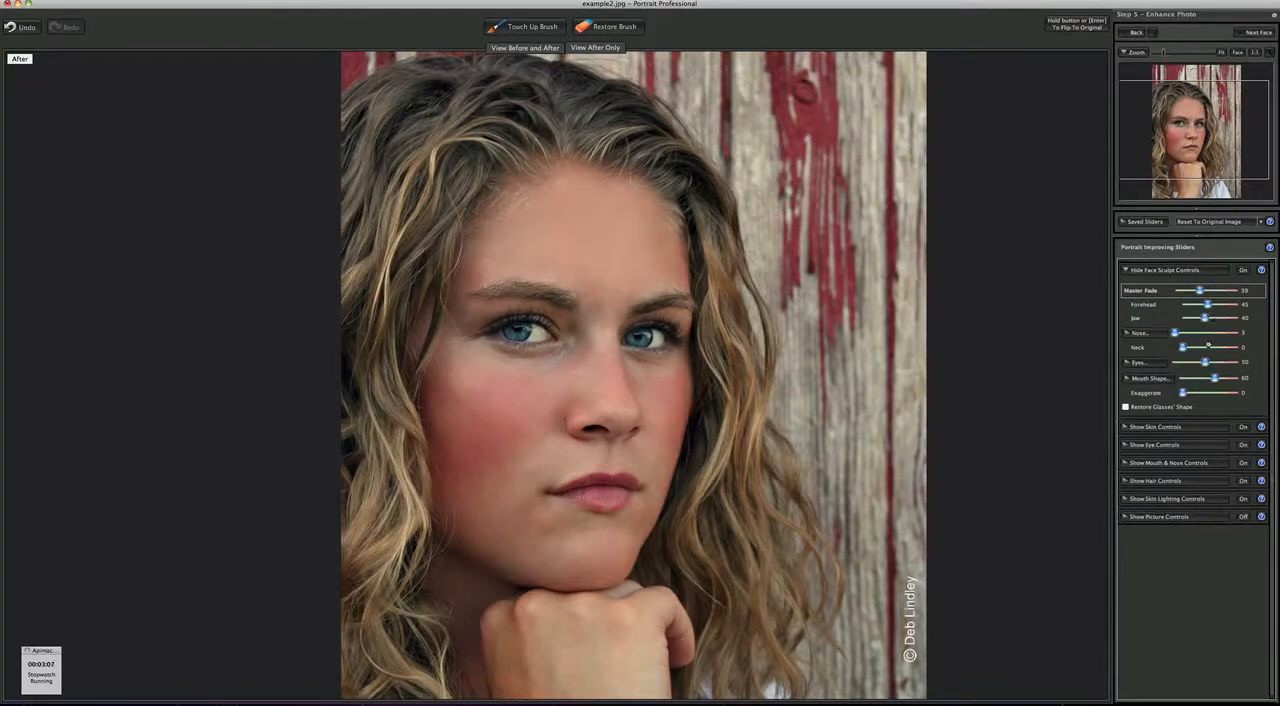
{"action": "left_click_drag", "start_coordinate": [1208, 346], "coordinate": [1217, 346]}
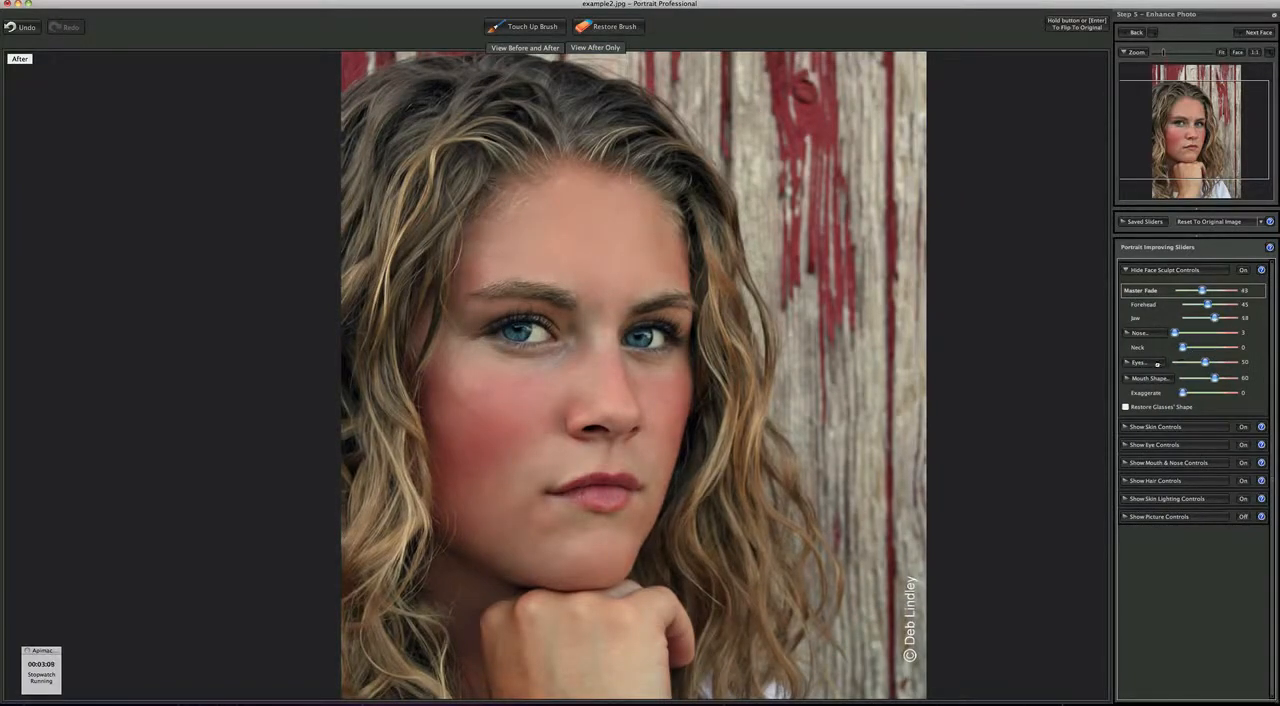
{"action": "left_click", "coordinate": [1127, 363]}
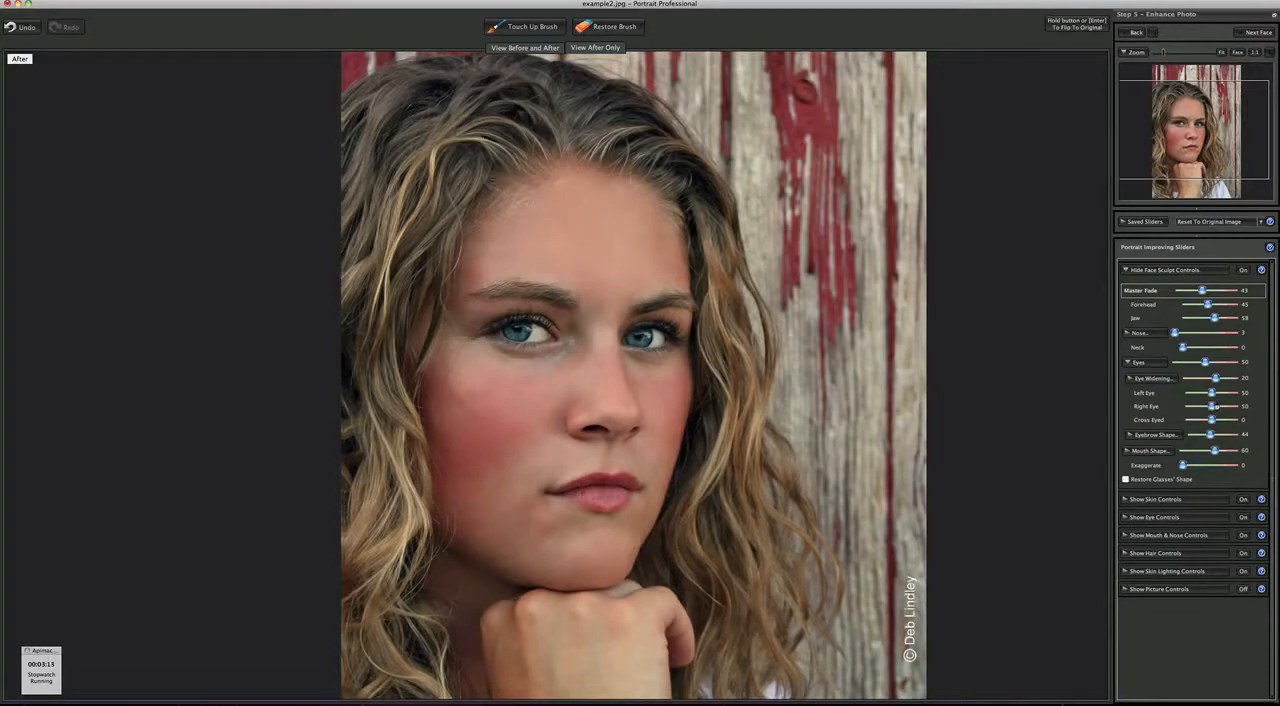
{"action": "left_click_drag", "start_coordinate": [1216, 405], "coordinate": [1216, 407]}
{"action": "left_click_drag", "start_coordinate": [1228, 395], "coordinate": [1231, 393]}
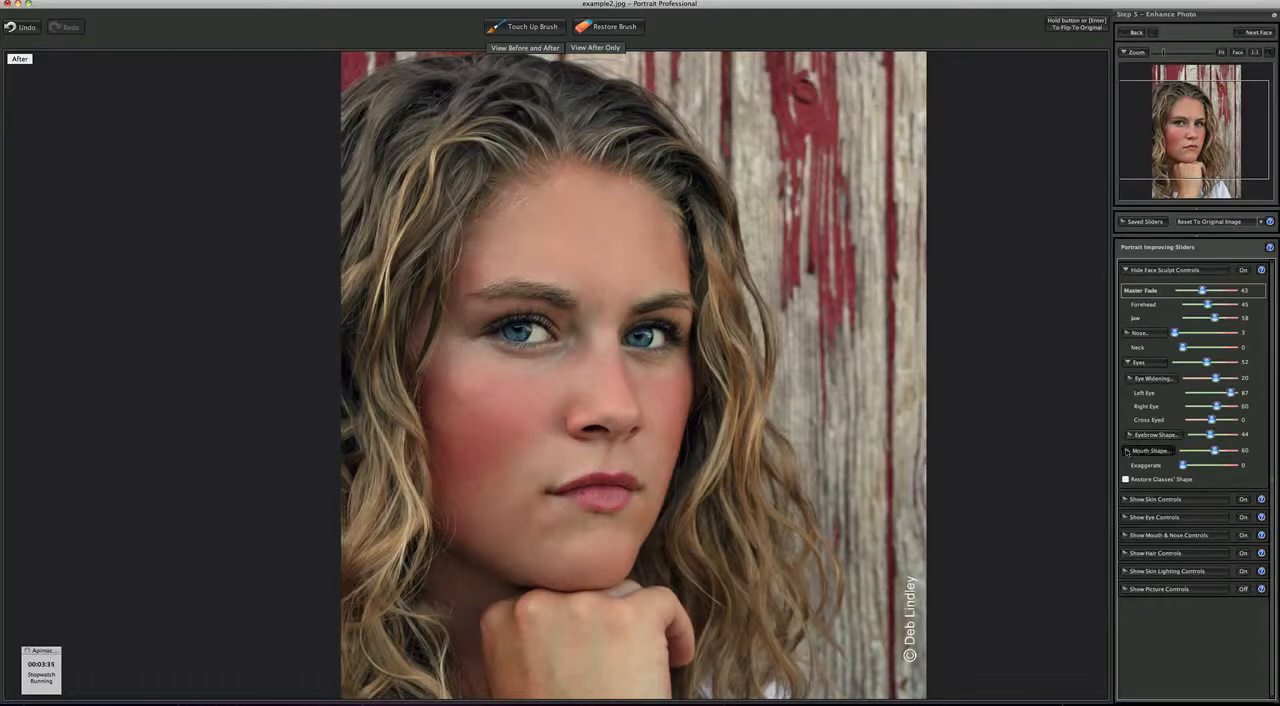
- Reshape the mouth by setting the lower lip to -12, and close the face sculpt settings
{"action": "left_click", "coordinate": [1132, 451]}
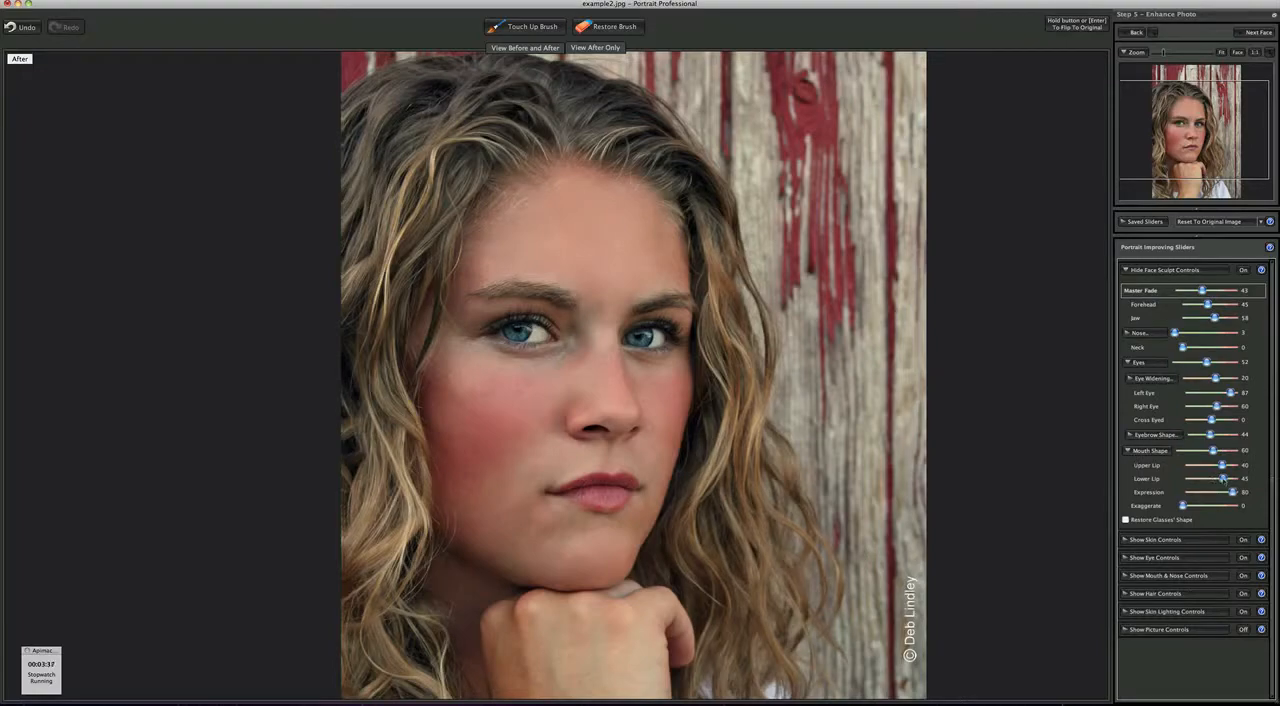
{"action": "left_click_drag", "start_coordinate": [1222, 479], "coordinate": [1209, 479]}
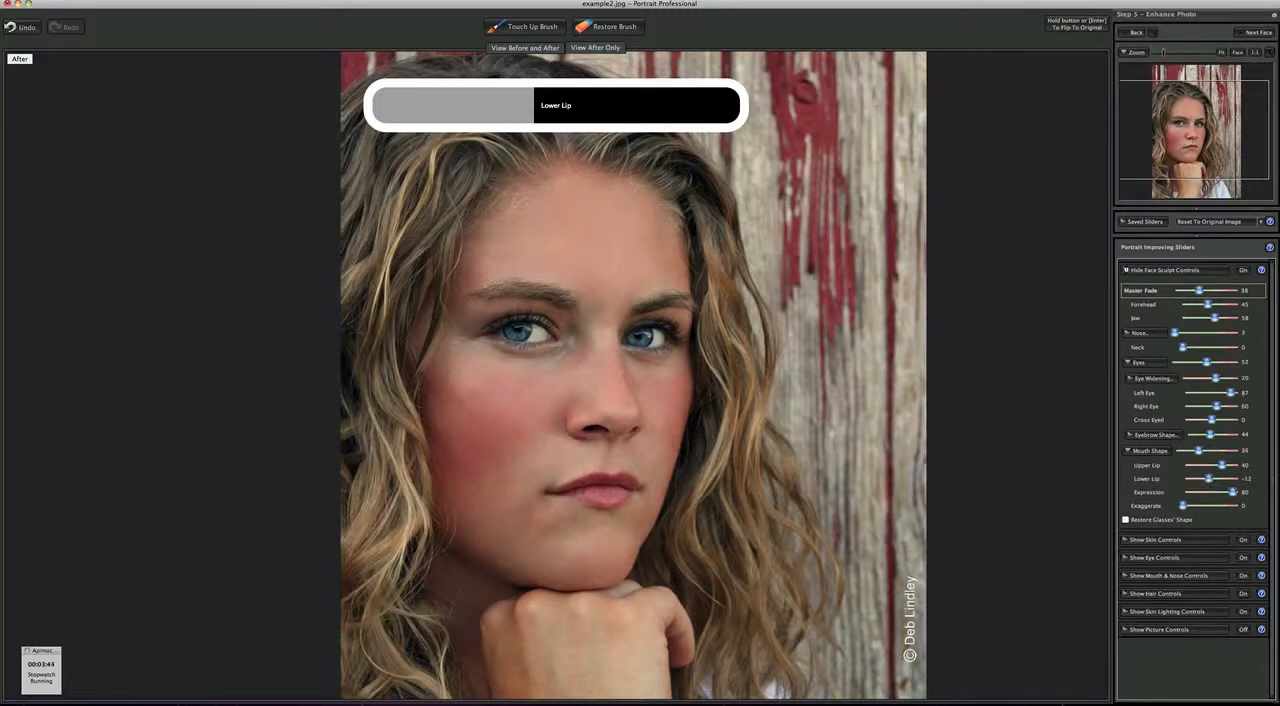
{"action": "left_click", "coordinate": [1127, 270]}
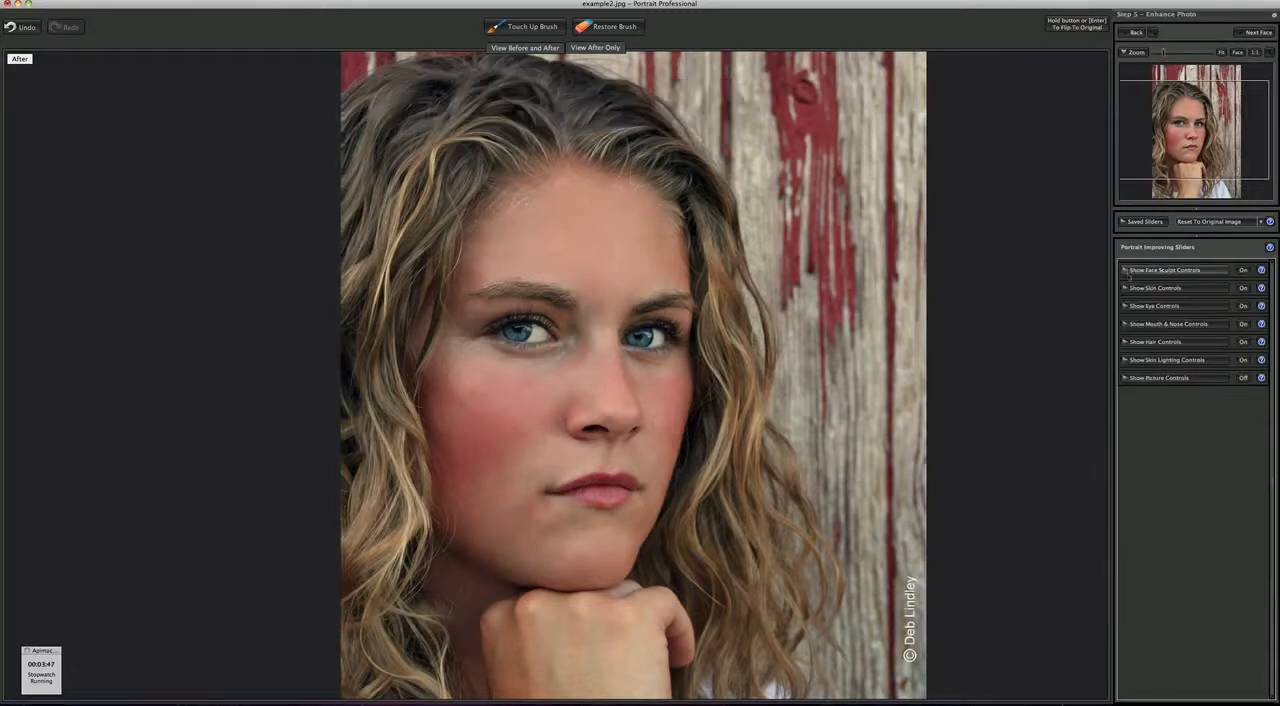
- Smooth the skin by setting Imperfections to 47, Thin Wrinkles to 56, Remove Pores to 53 and Skin Smoothing to 50
{"action": "left_click", "coordinate": [1126, 289]}
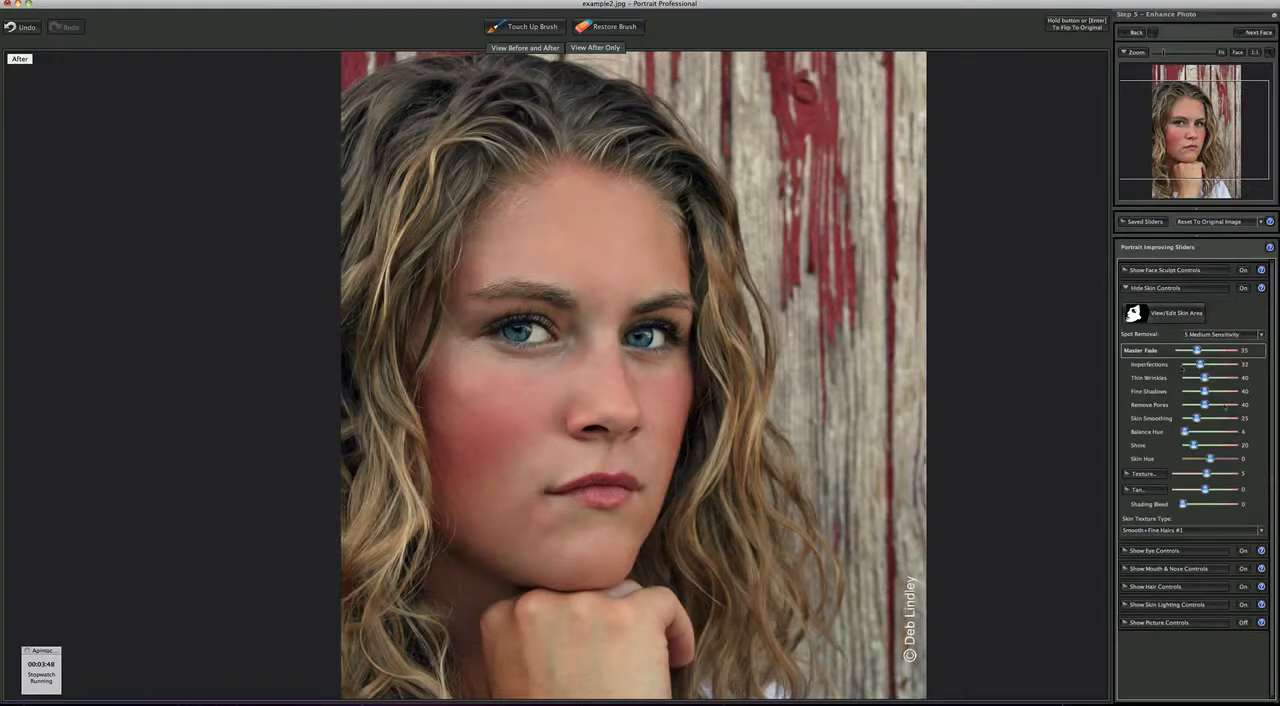
{"action": "left_click_drag", "start_coordinate": [1205, 378], "coordinate": [1207, 364]}
{"action": "mouse_move", "coordinate": [1196, 418]}
{"action": "left_mouse_down"}
{"action": "mouse_move", "coordinate": [1211, 420]}
{"action": "mouse_move", "coordinate": [1212, 404]}
{"action": "left_mouse_up"}
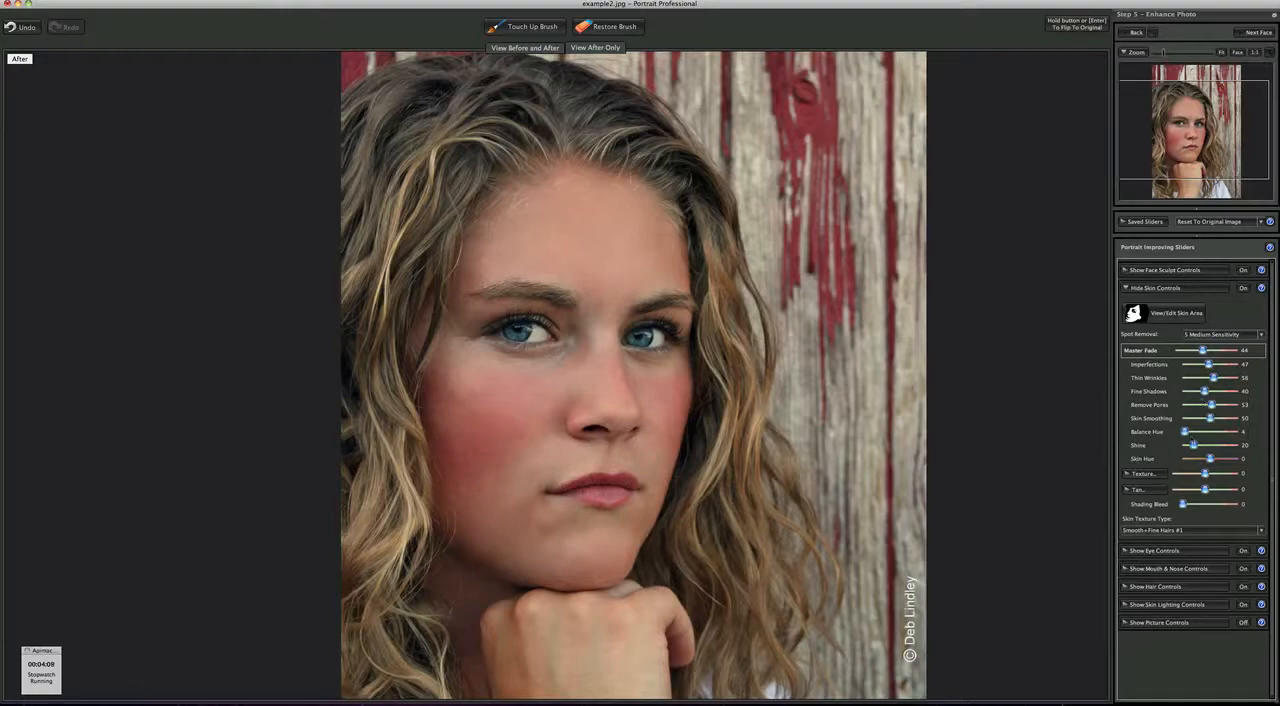
- Set the skin's Balance Hue to 31, Texture to 20 and Tan to -36, and close the skin settings
{"action": "left_click_drag", "start_coordinate": [1185, 431], "coordinate": [1199, 431]}
{"action": "left_click_drag", "start_coordinate": [1205, 474], "coordinate": [1193, 489]}
{"action": "left_click", "coordinate": [1126, 288]}
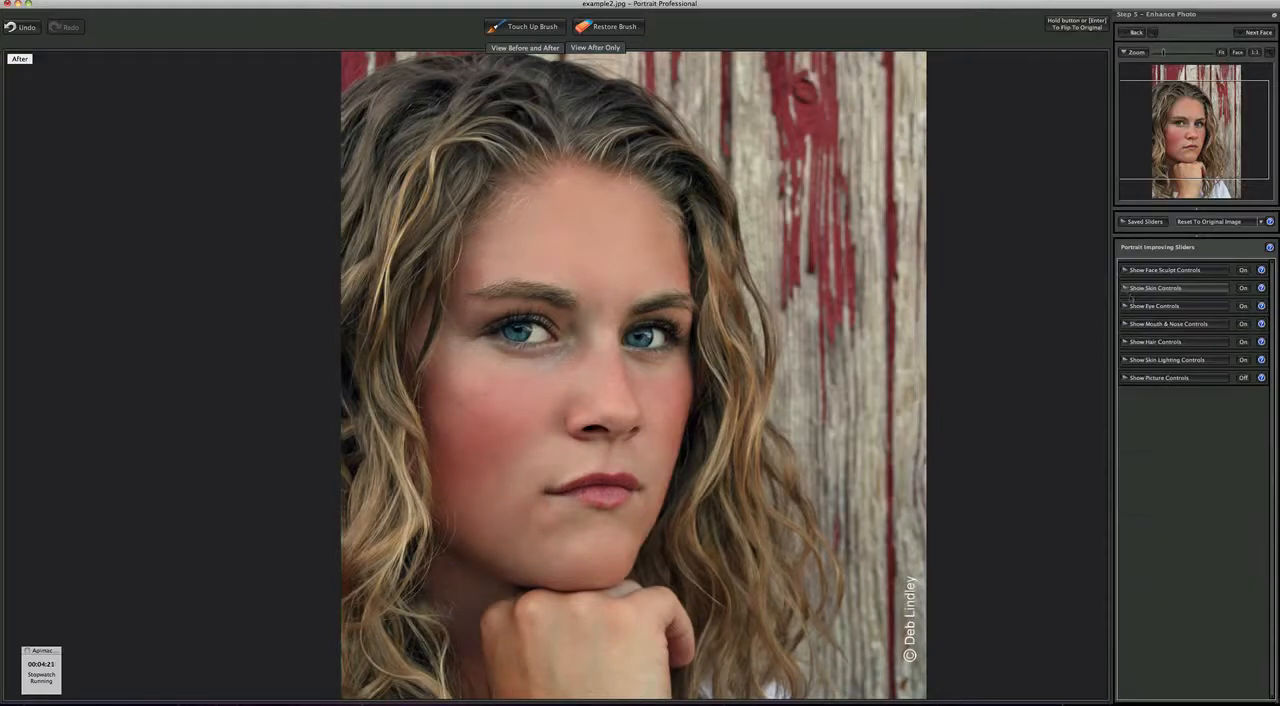
- Enhance the eyes by setting Whiten Eyes to 48, Brighten Eyes to 41, Sharpen Eyes to 63, Sharpen Eyebrows to 38 and Darken Pupil to 50
{"action": "left_click", "coordinate": [1124, 306]}
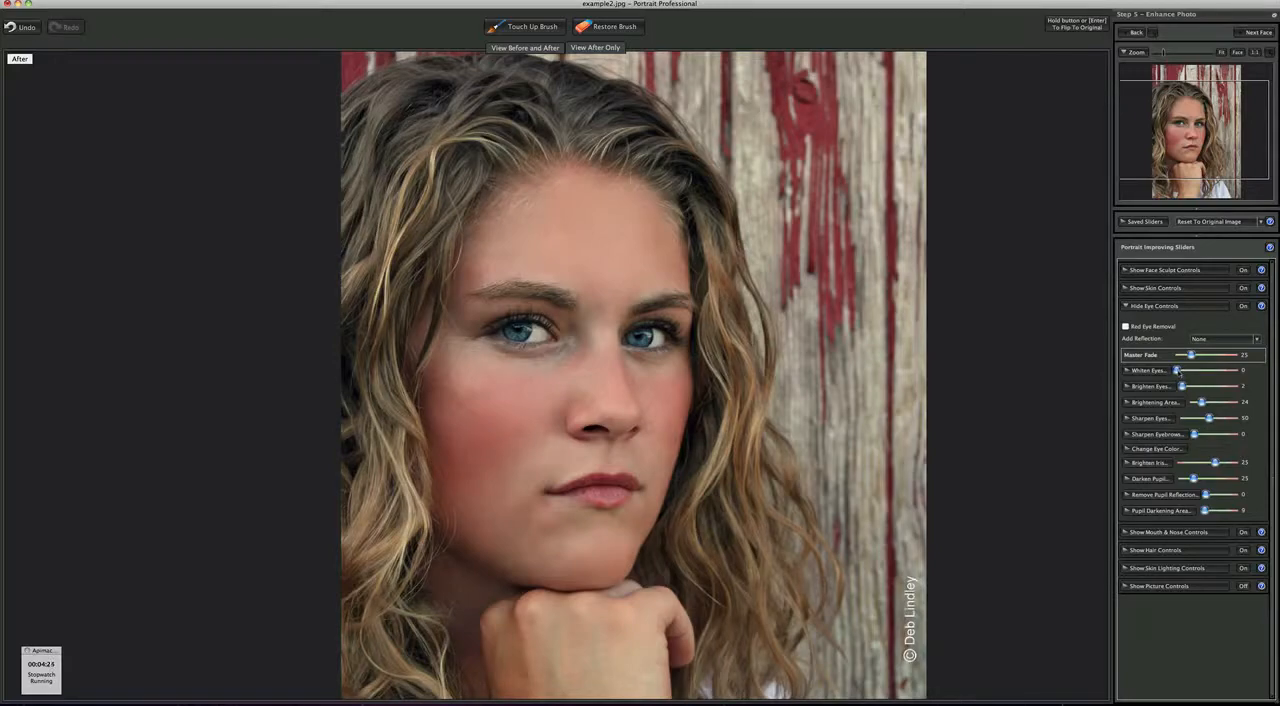
{"action": "left_click_drag", "start_coordinate": [1177, 371], "coordinate": [1204, 386]}
{"action": "left_click_drag", "start_coordinate": [1209, 418], "coordinate": [1211, 434]}
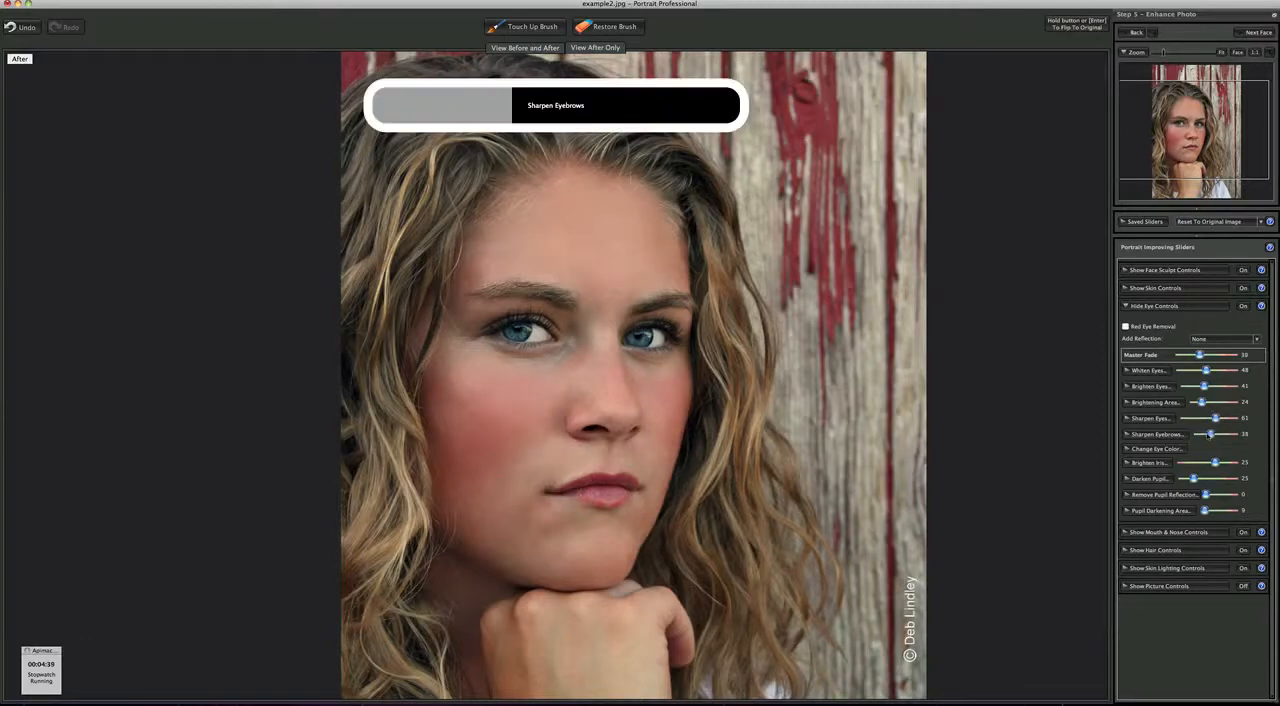
{"action": "left_click_drag", "start_coordinate": [1193, 481], "coordinate": [1208, 482]}
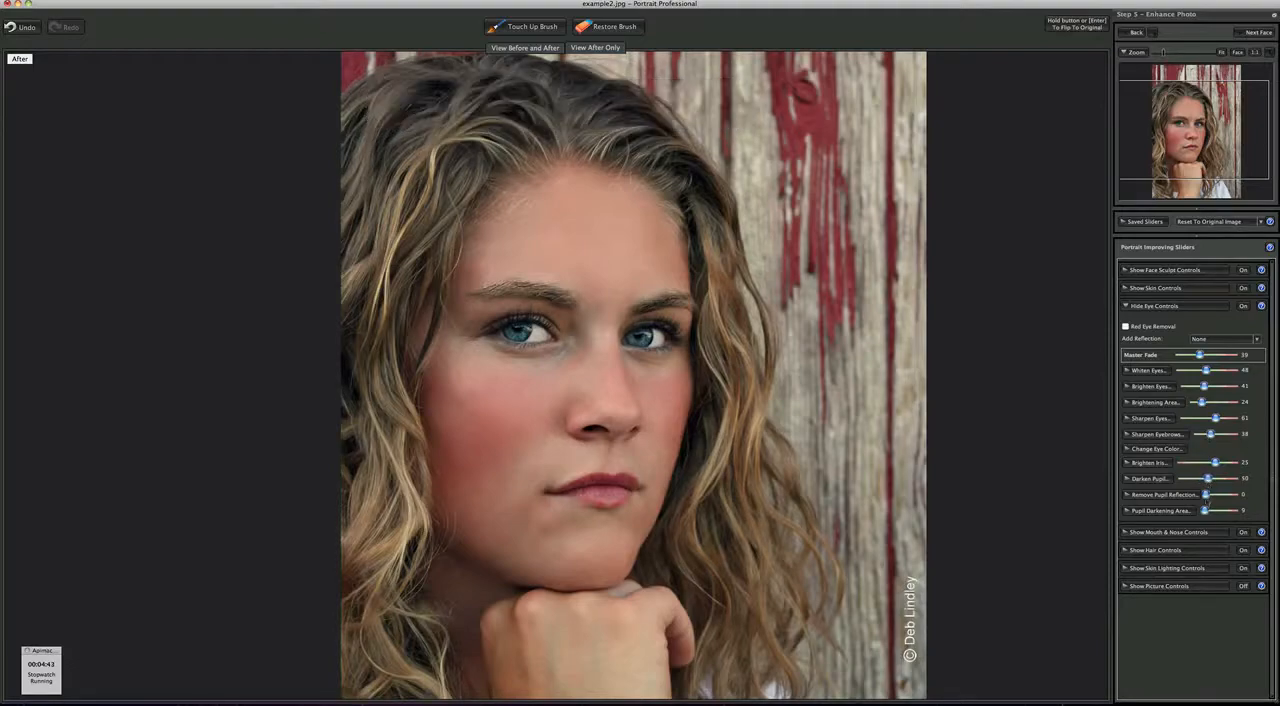
- Set Sharpen Mouth to 45 and close the mouth and nose settings
{"action": "left_click", "coordinate": [1126, 533]}
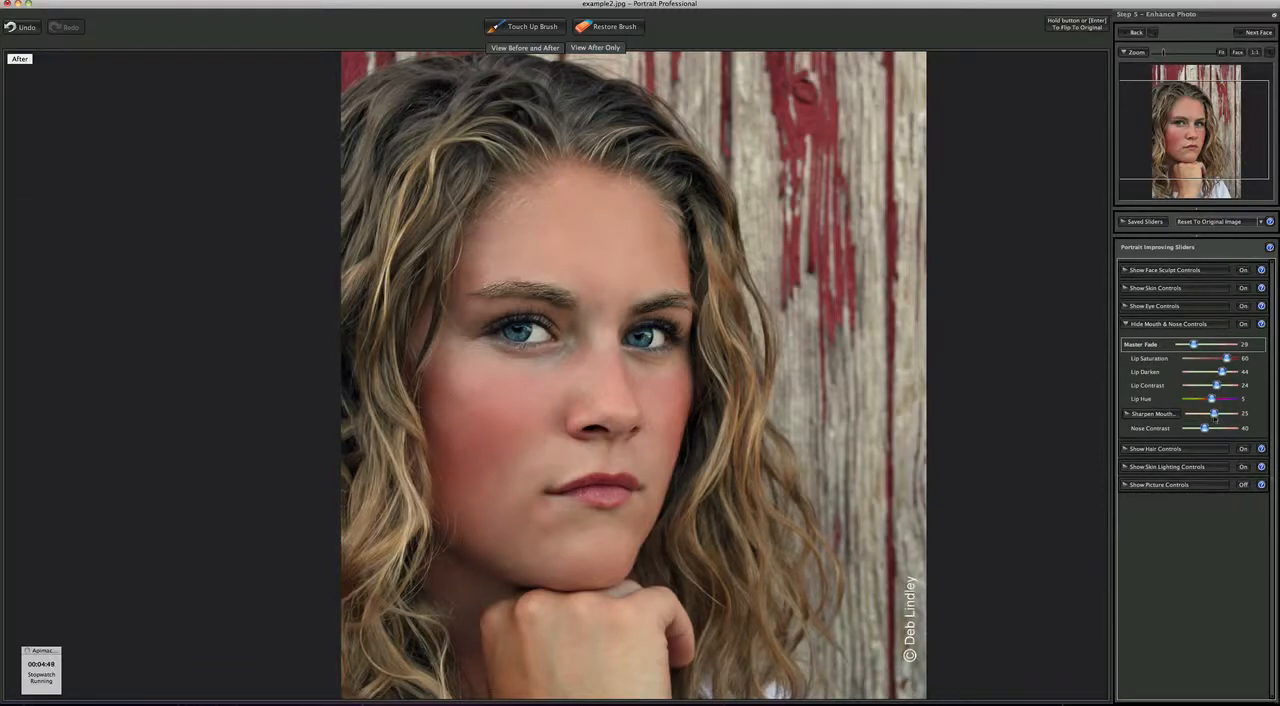
{"action": "left_click_drag", "start_coordinate": [1213, 414], "coordinate": [1219, 415]}
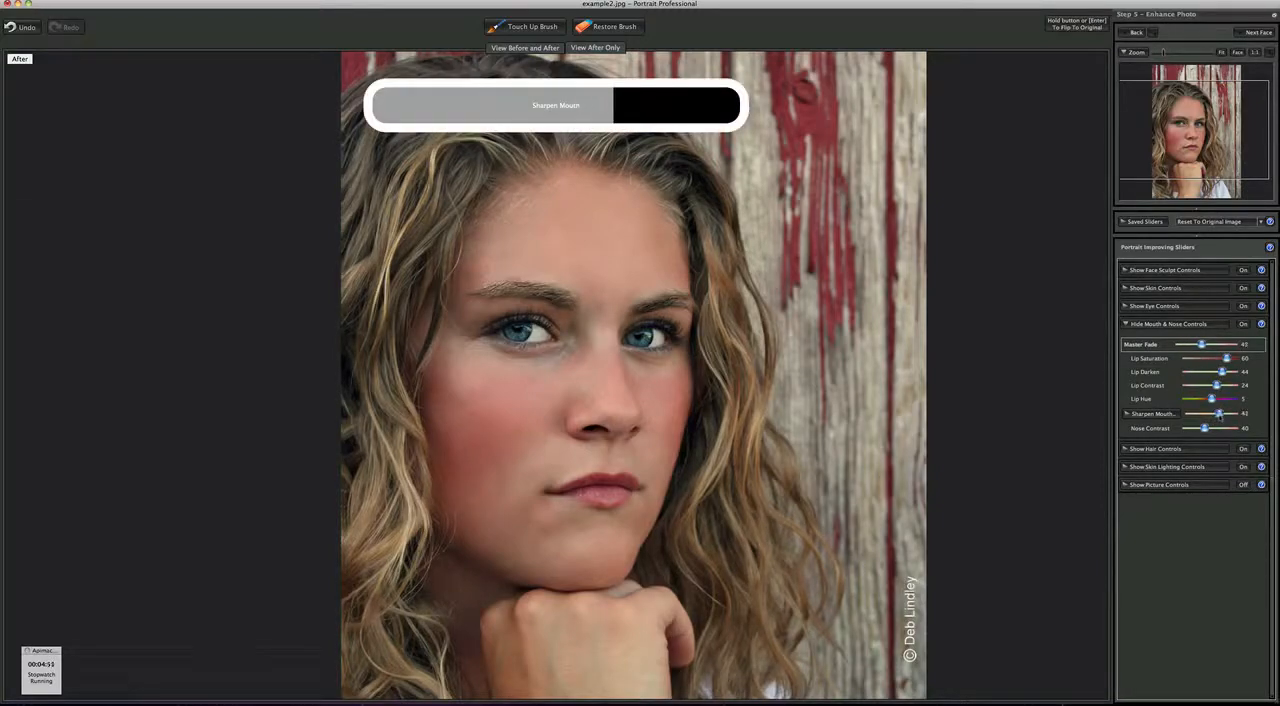
{"action": "left_click", "coordinate": [1125, 323]}
- Brighten only the left eye slightly more, bringing the overall Brighten Eyes value to 44
{"action": "left_click", "coordinate": [1128, 306]}
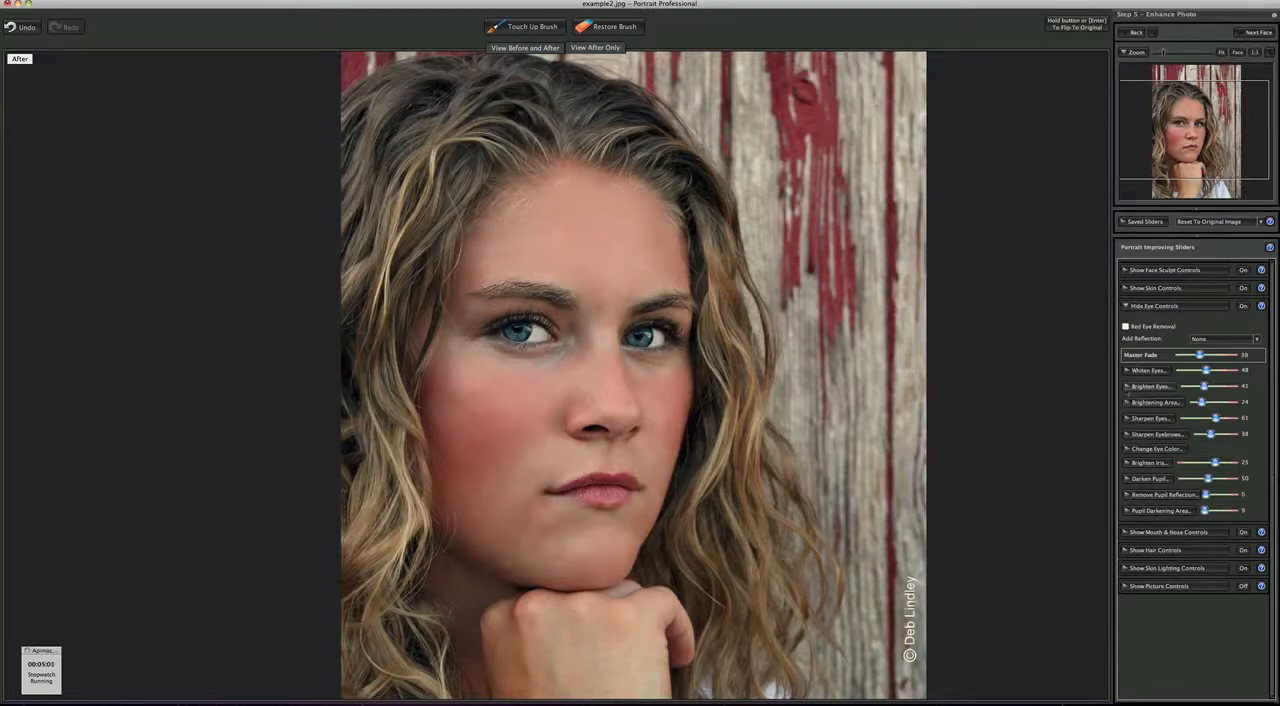
{"action": "left_click", "coordinate": [1127, 386]}
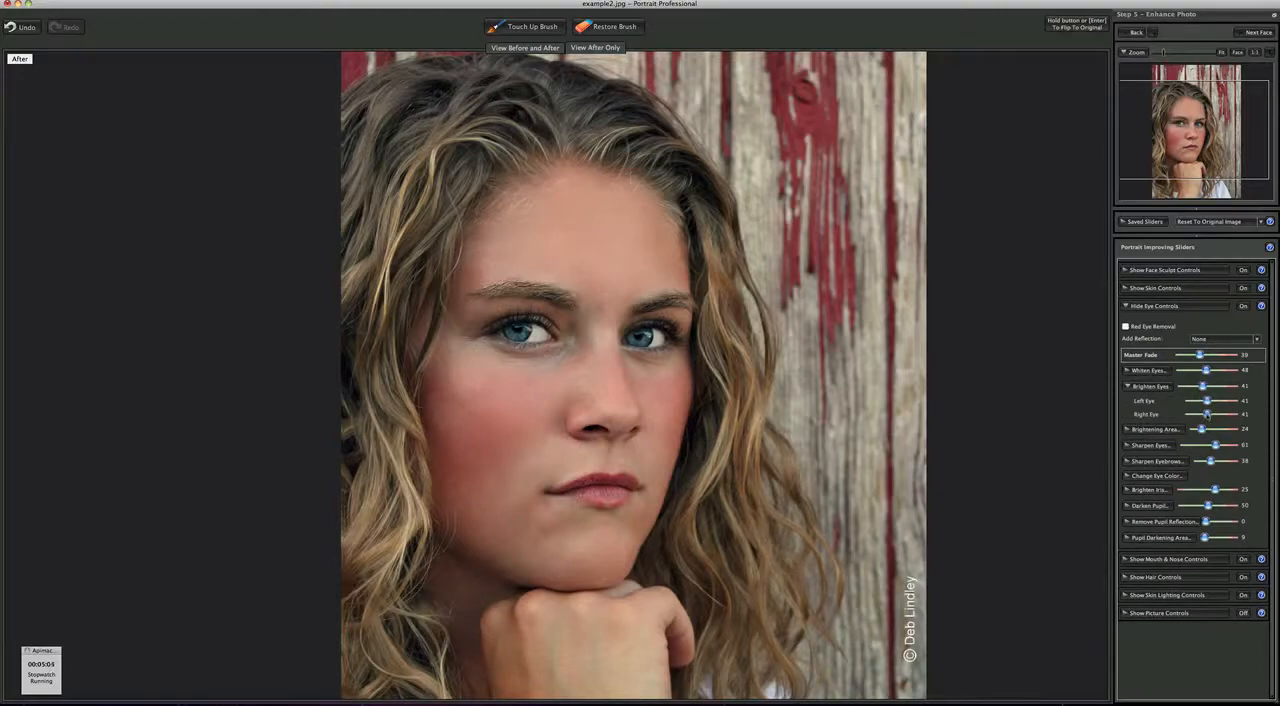
{"action": "left_click_drag", "start_coordinate": [1206, 401], "coordinate": [1210, 401]}
{"action": "left_click", "coordinate": [1127, 386]}
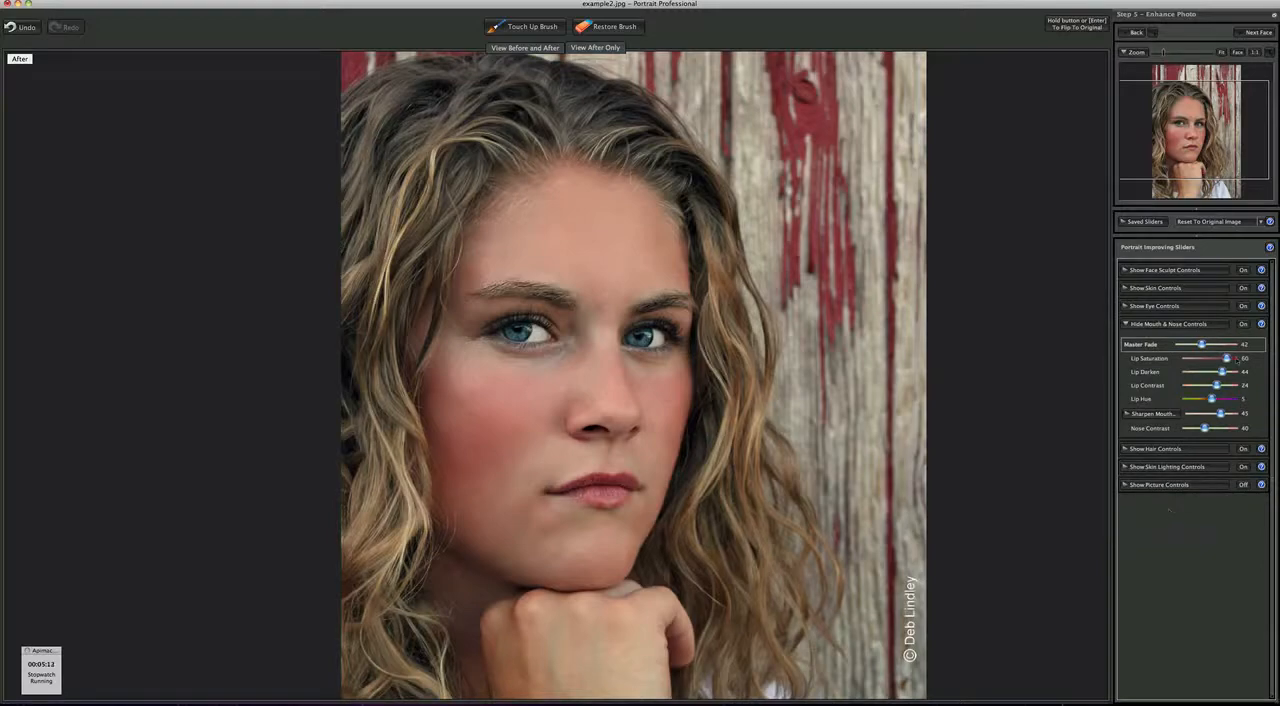
- Tidy the hair by setting Fill Hair Shadows to 53 and Smooth Hair to 55, and accept the hair changes
{"action": "left_click", "coordinate": [1155, 449]}
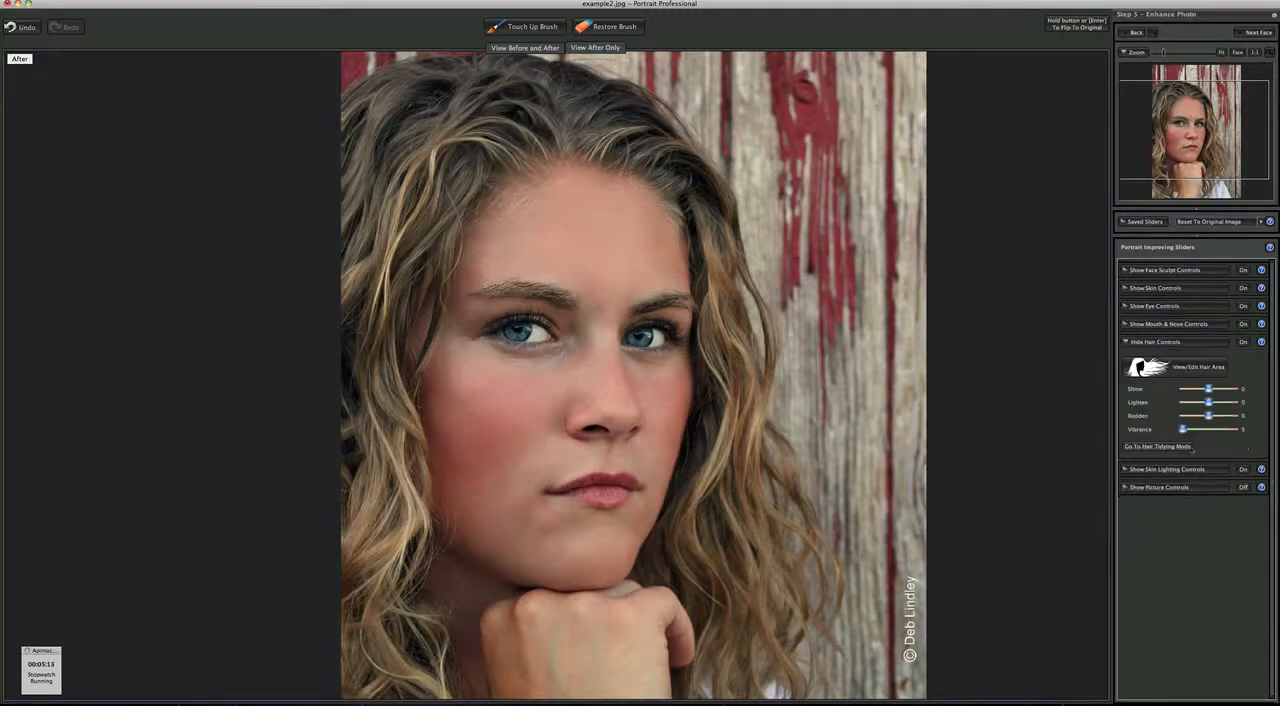
{"action": "left_click", "coordinate": [1157, 447]}
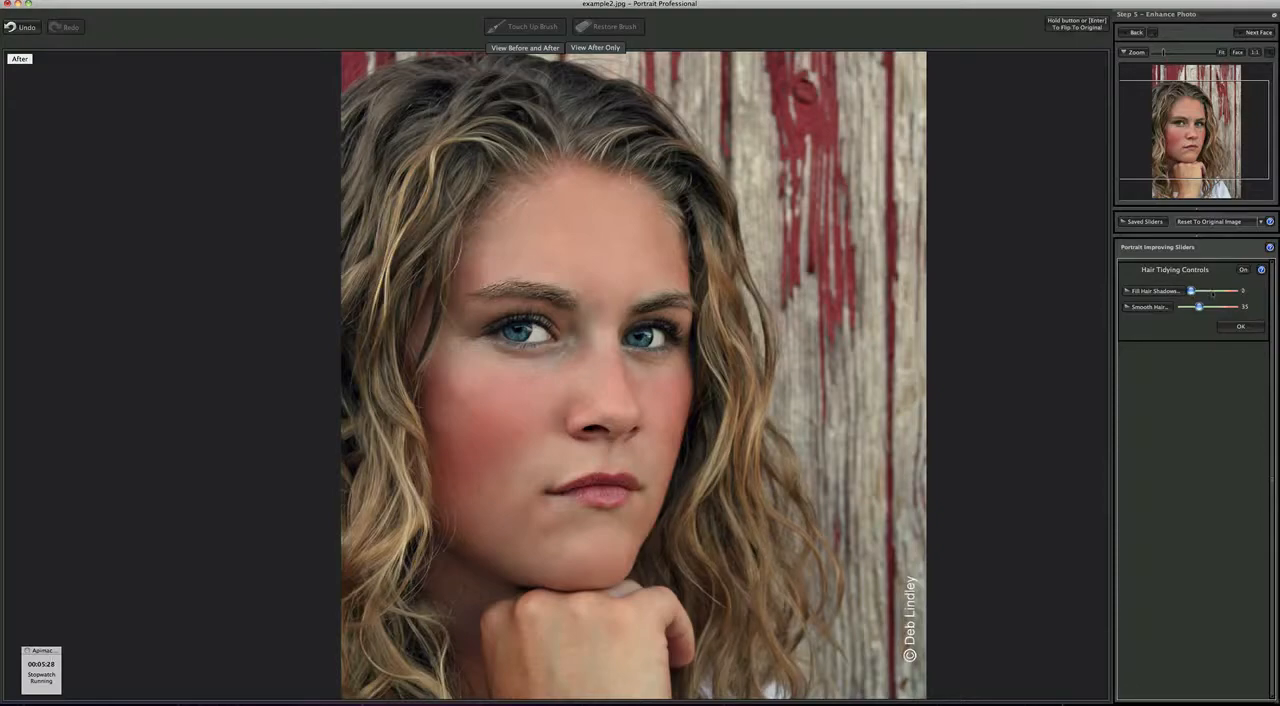
{"action": "left_click", "coordinate": [1214, 291]}
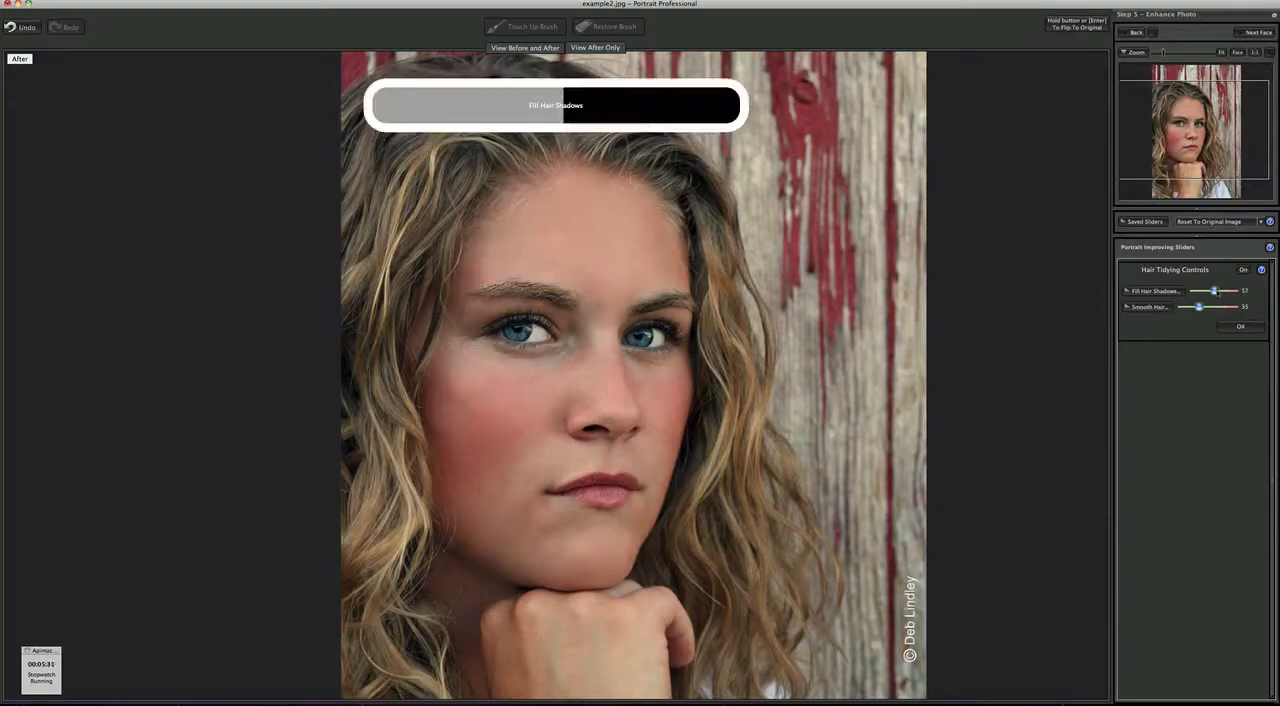
{"action": "mouse_move", "coordinate": [1214, 291]}
{"action": "left_mouse_down"}
{"action": "mouse_move", "coordinate": [1198, 307]}
{"action": "mouse_move", "coordinate": [1211, 307]}
{"action": "left_mouse_up"}
{"action": "left_click", "coordinate": [1211, 311]}
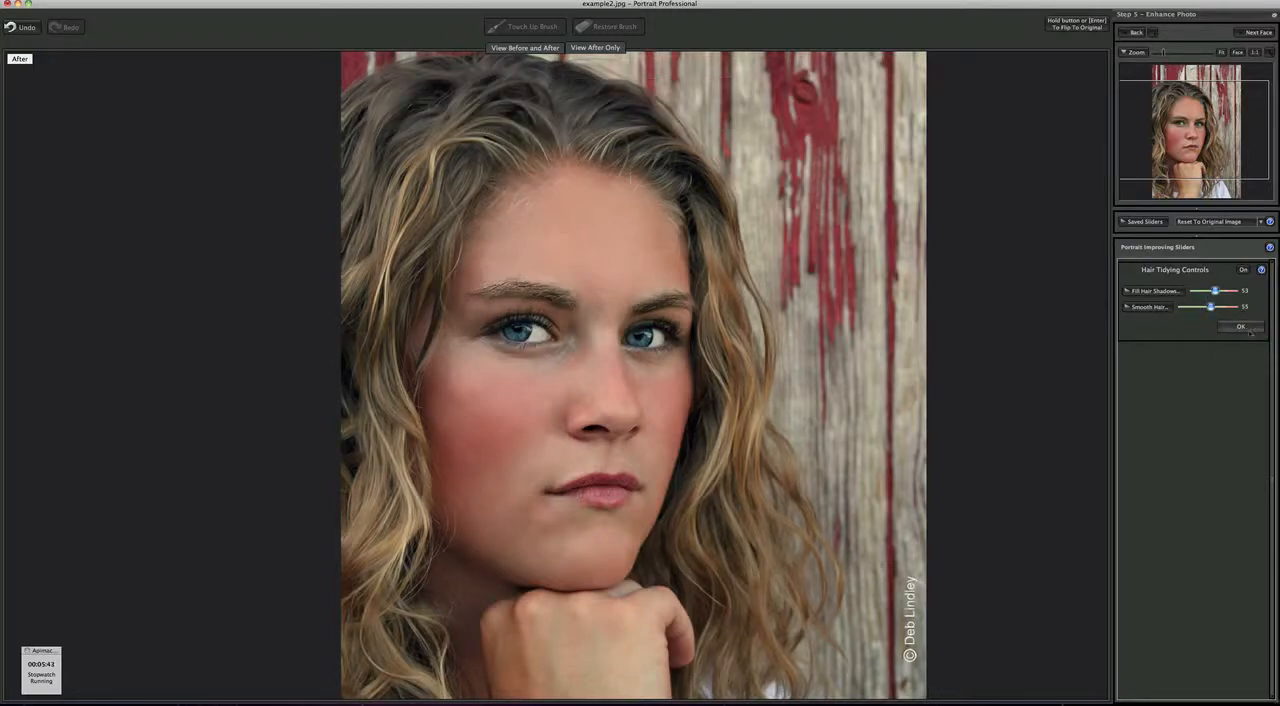
{"action": "left_click", "coordinate": [1241, 327]}
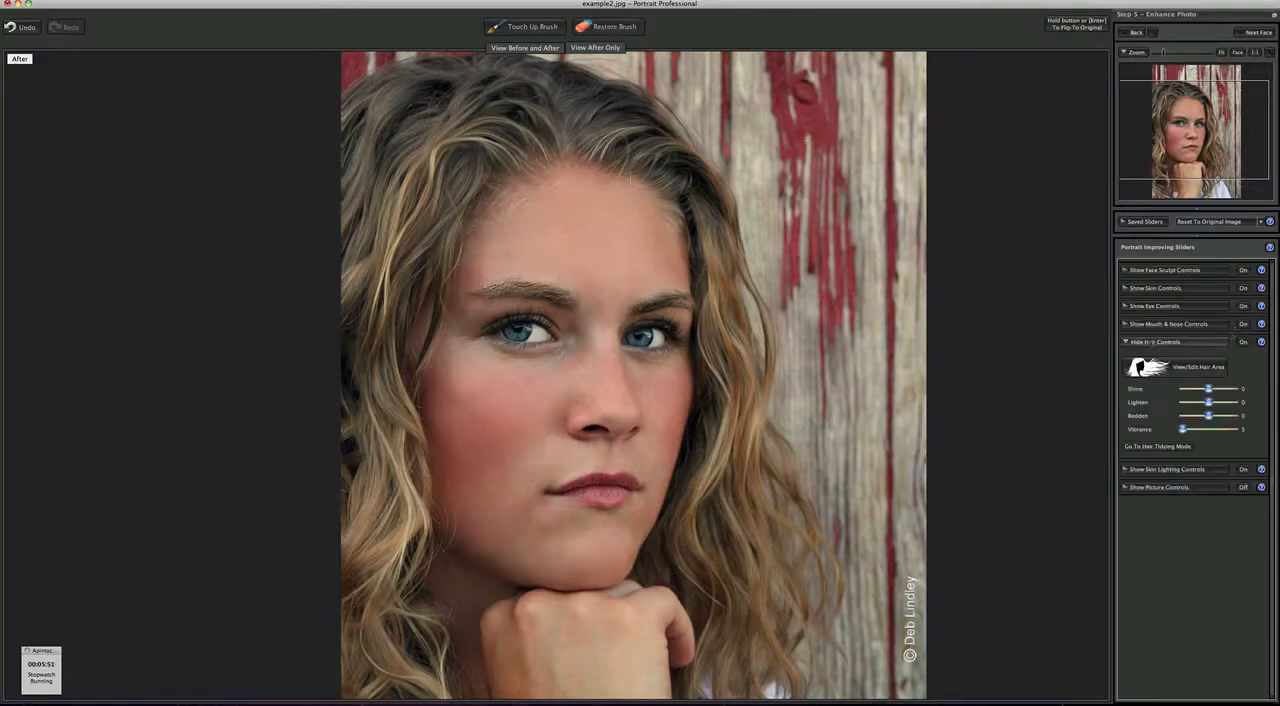
{"action": "left_click", "coordinate": [1126, 342]}
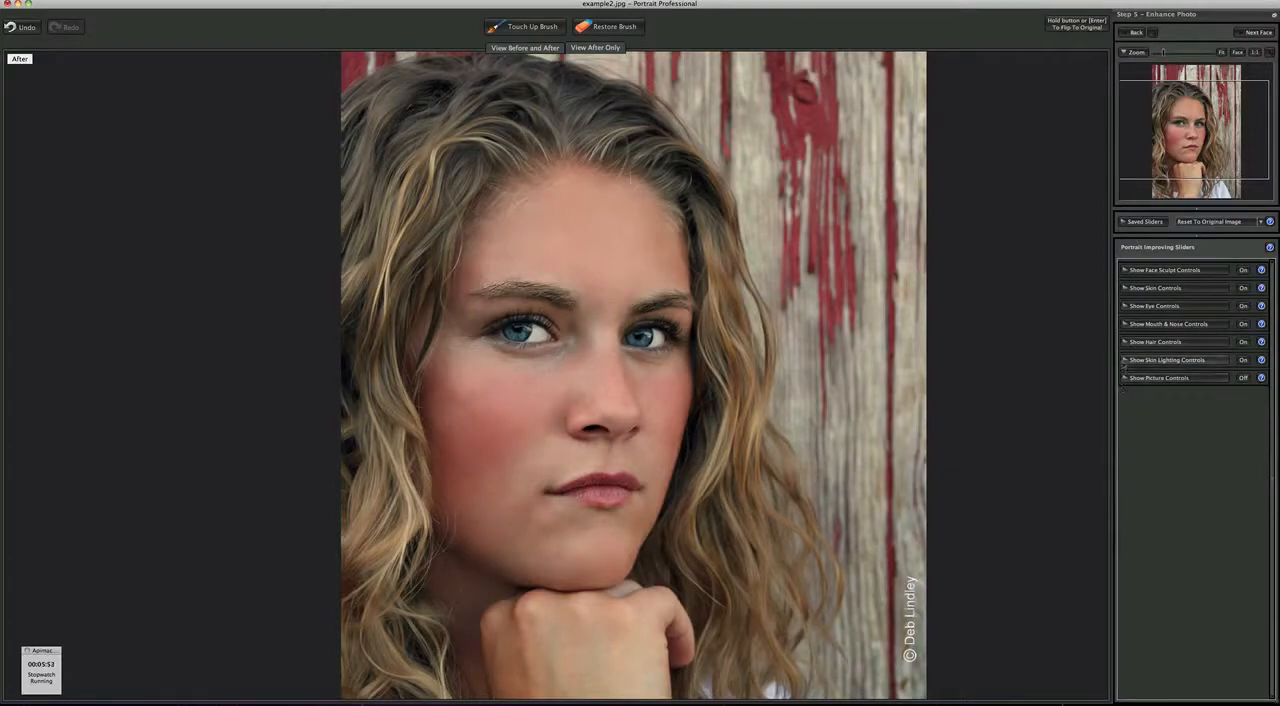
- Review the skin lighting settings without changes, and lower the Skin Hue further below zero to reduce redness in the skin
{"action": "left_click", "coordinate": [1126, 360]}
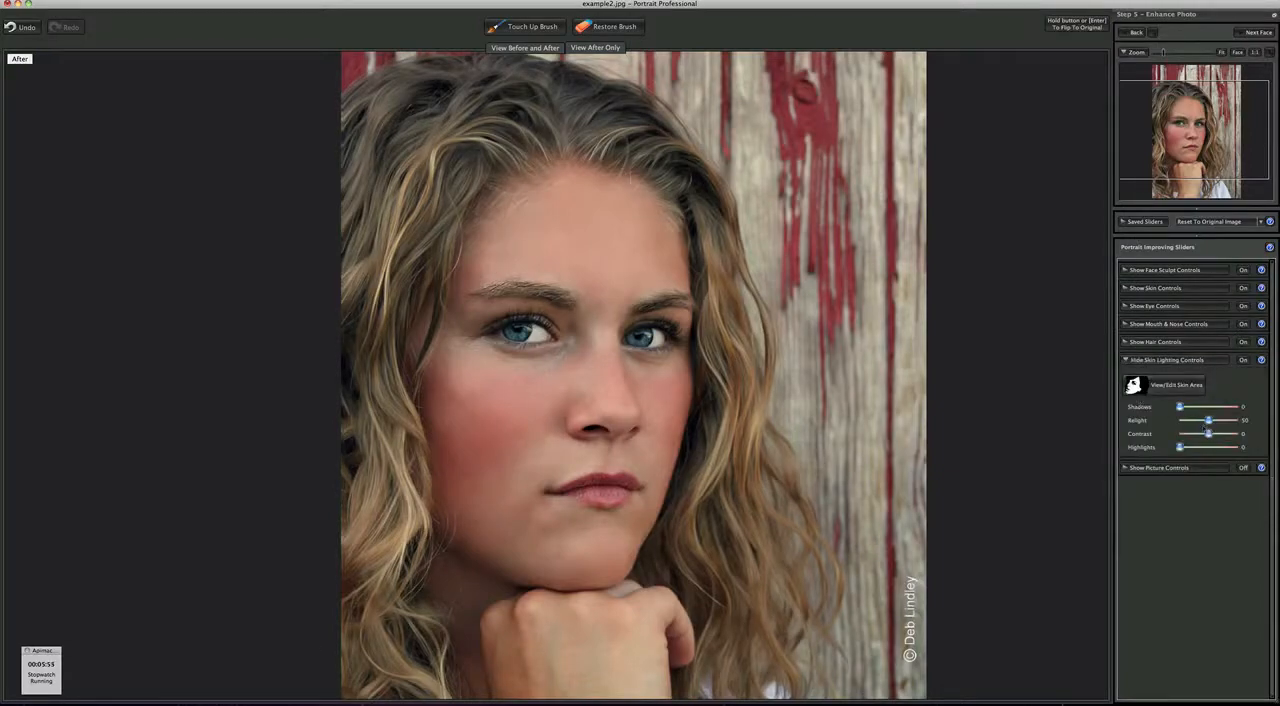
{"action": "left_click", "coordinate": [1126, 360]}
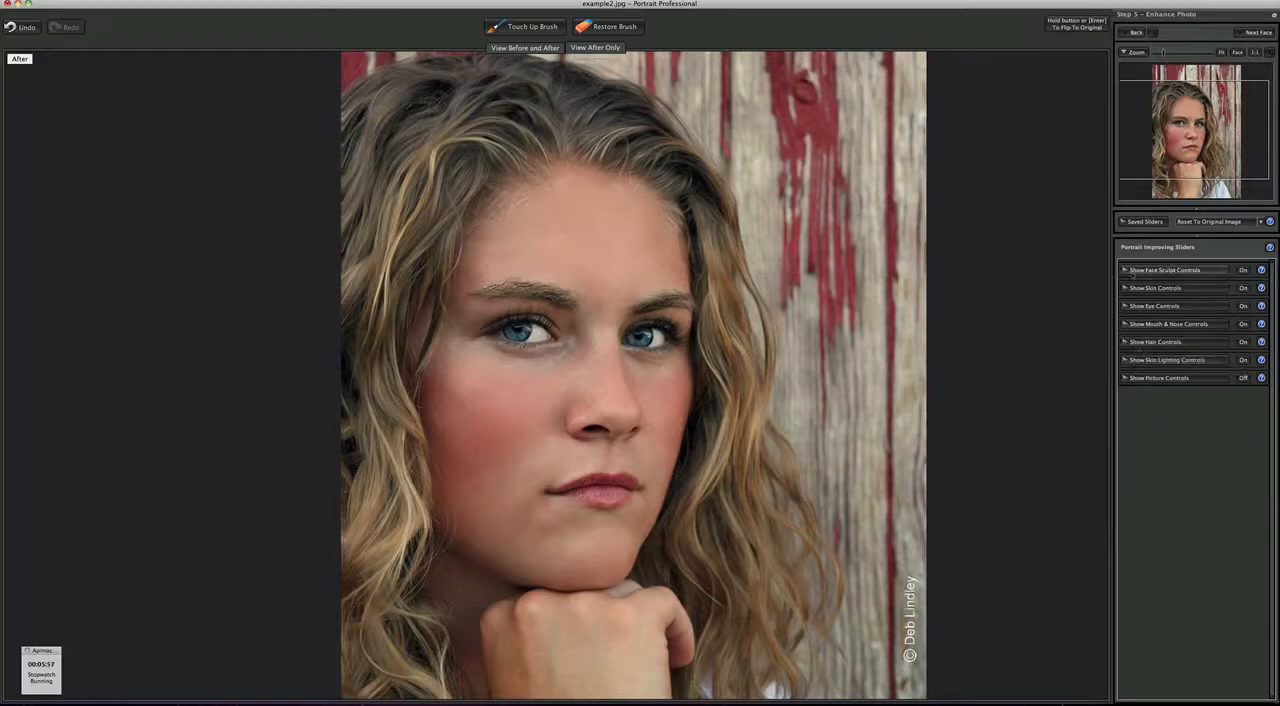
{"action": "left_click", "coordinate": [1126, 288]}
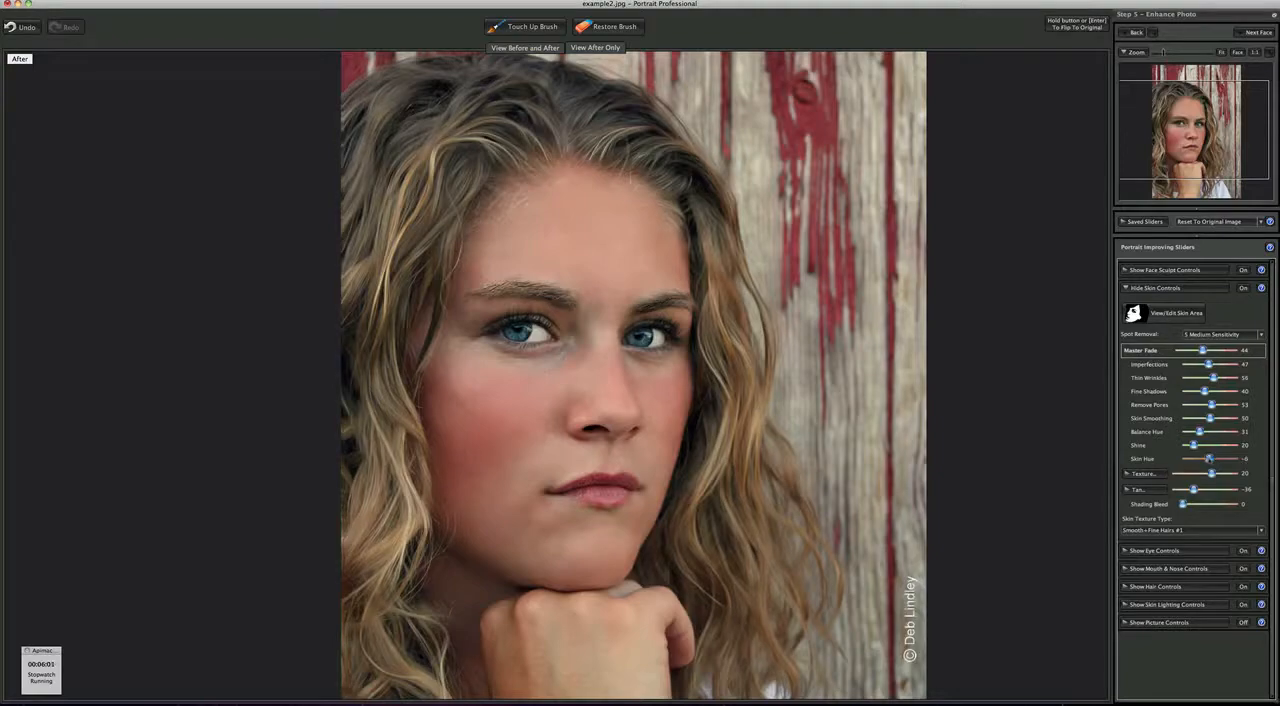
{"action": "left_click_drag", "start_coordinate": [1210, 458], "coordinate": [1203, 458]}
{"action": "left_click", "coordinate": [1138, 290]}
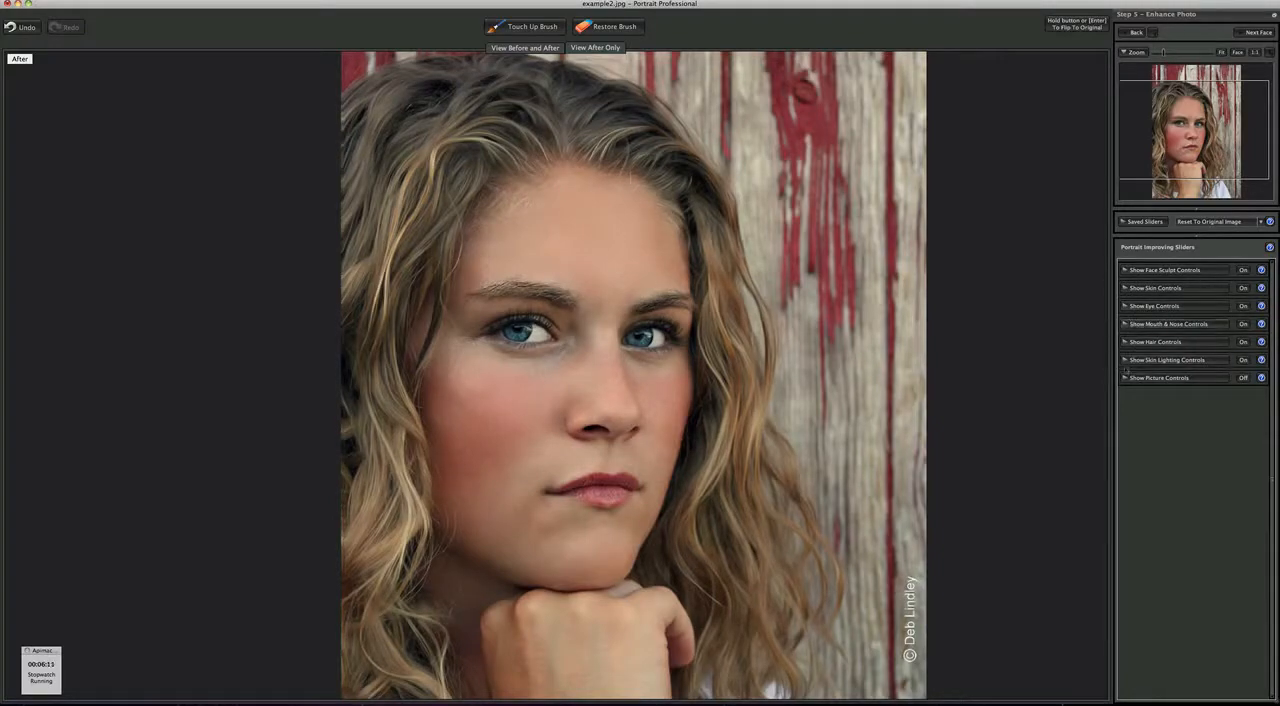
- Increase Brighten Iris slightly and close the eye settings
{"action": "left_click", "coordinate": [1126, 308]}
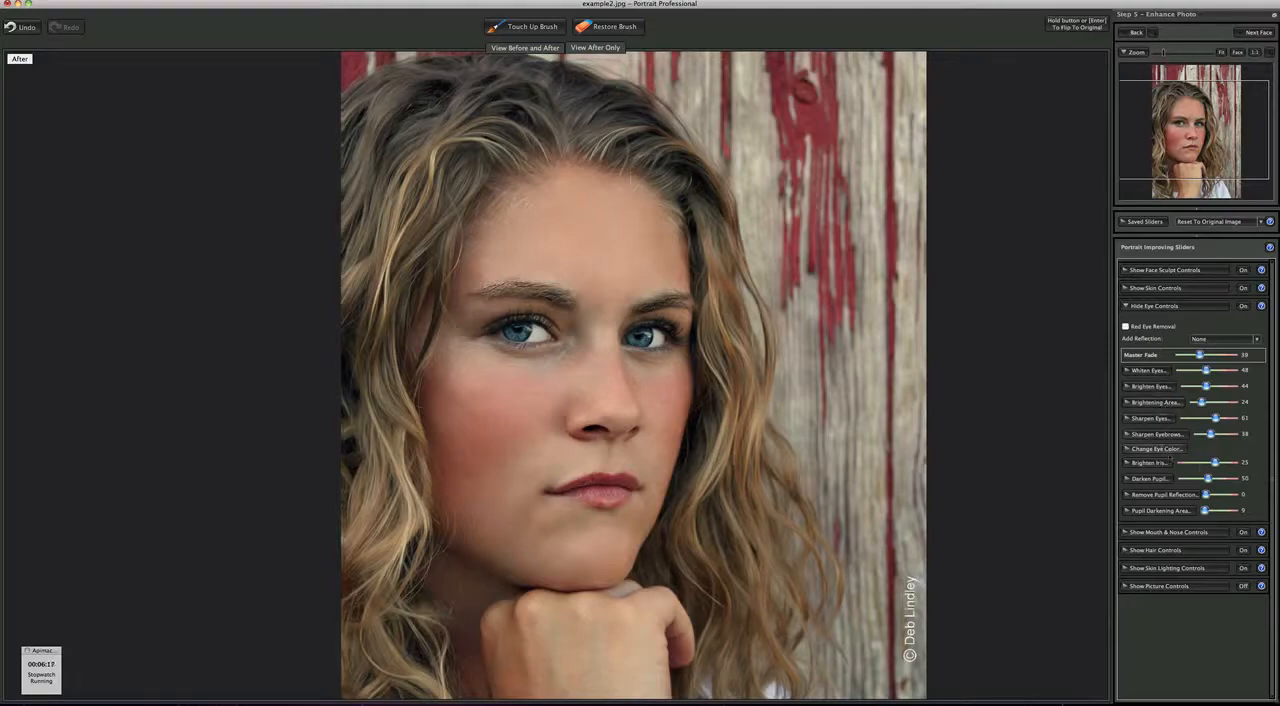
{"action": "left_click_drag", "start_coordinate": [1215, 464], "coordinate": [1221, 464]}
{"action": "left_click", "coordinate": [1127, 306]}
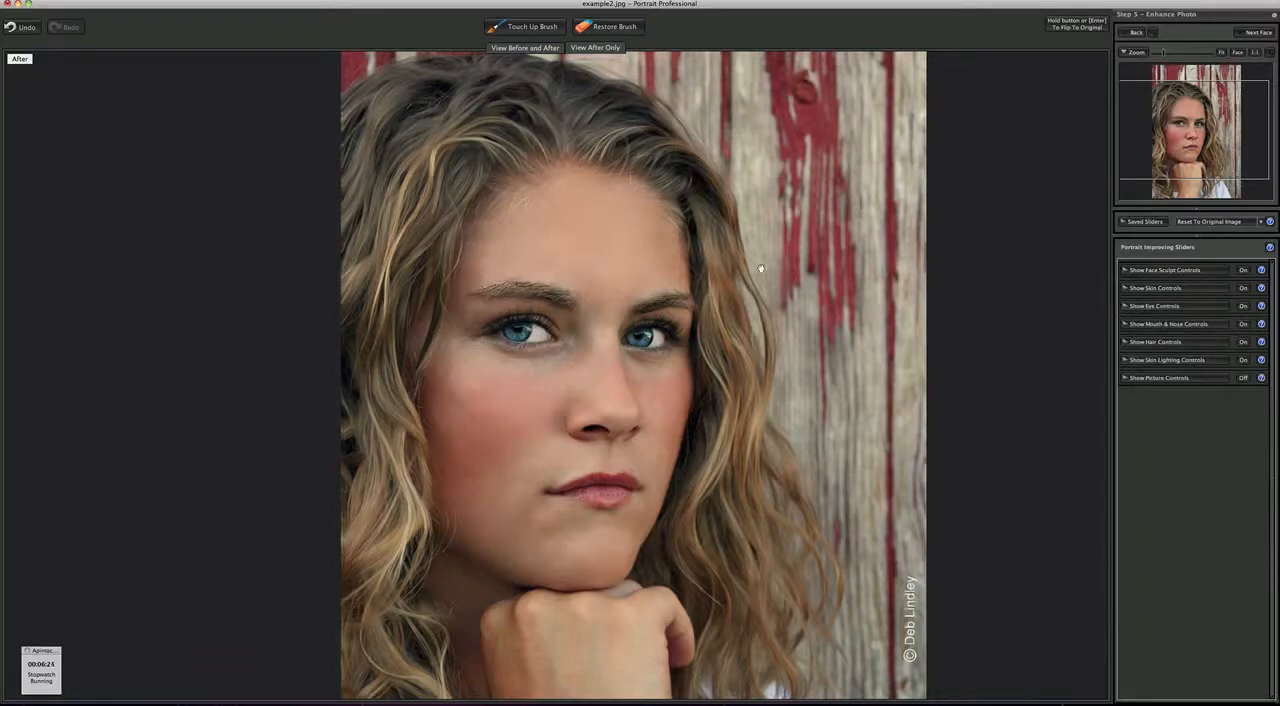
- Expand the Apimac Timer, pause its stopwatch, move the timer window beside the portrait, and return to the photo in Portrait Professional
{"action": "left_click", "coordinate": [24, 684]}
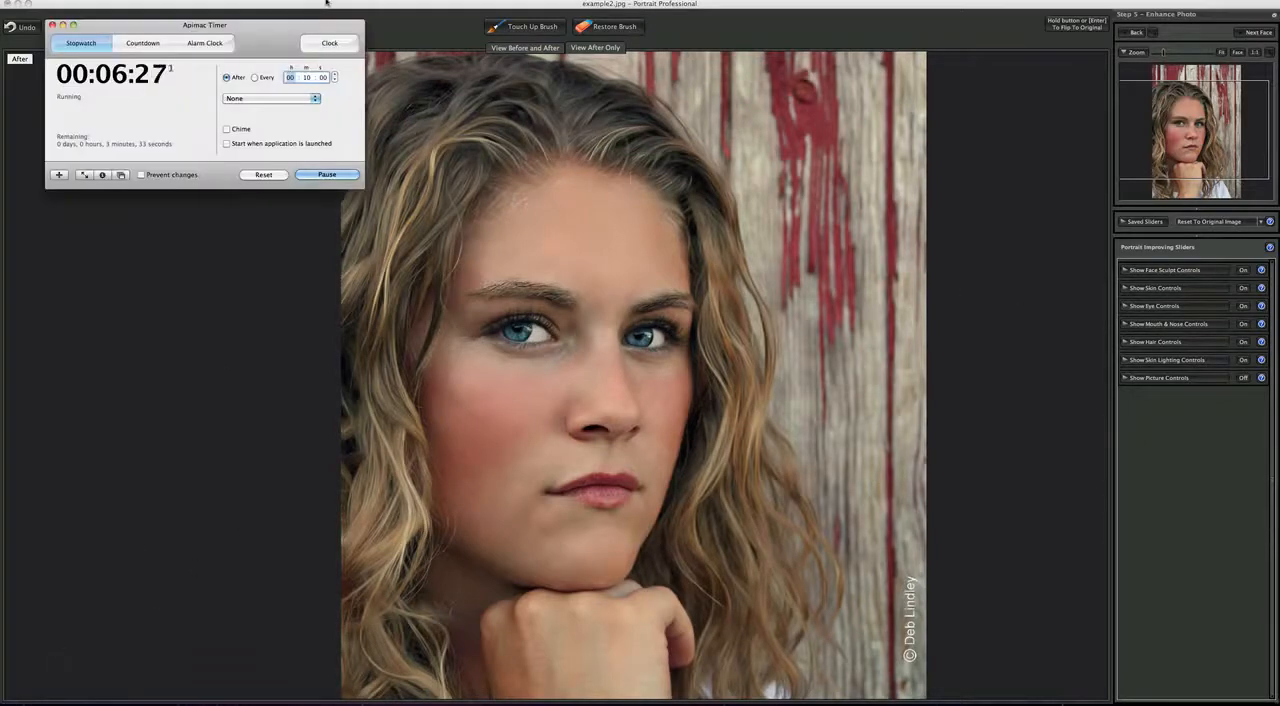
{"action": "left_click", "coordinate": [327, 174]}
{"action": "left_click_drag", "start_coordinate": [198, 25], "coordinate": [161, 83]}
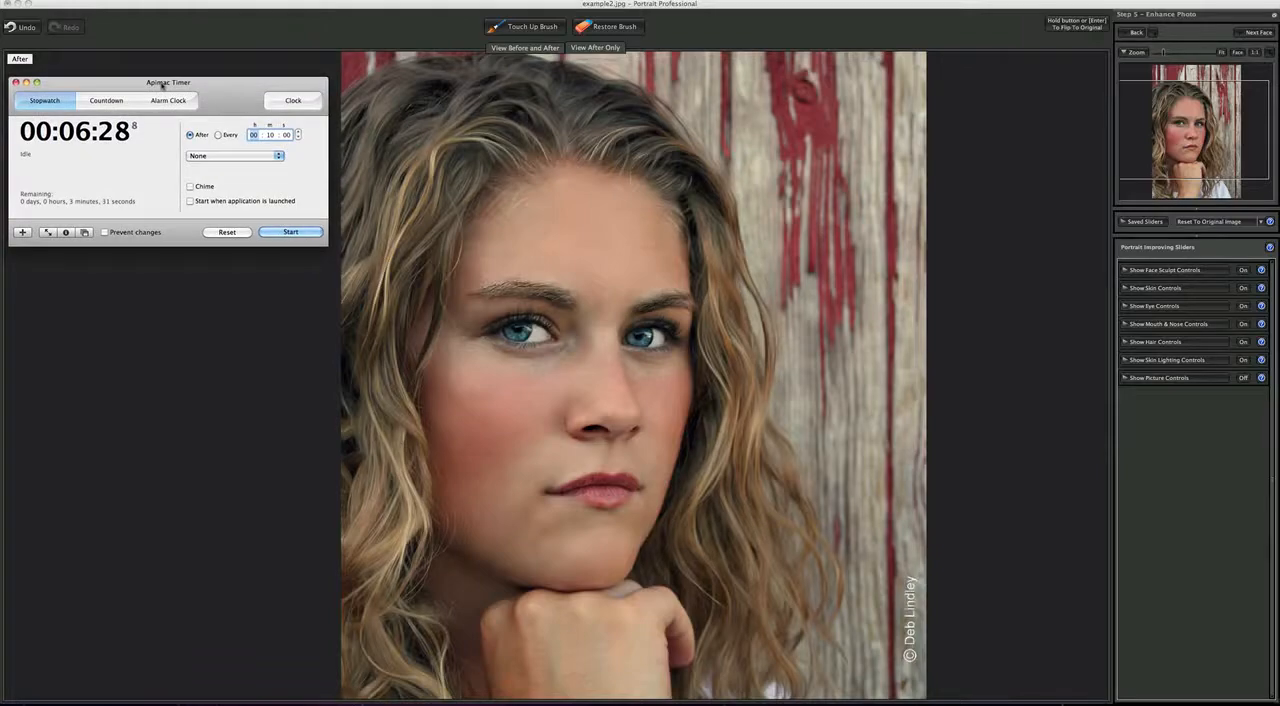
{"action": "left_click", "coordinate": [775, 27]}
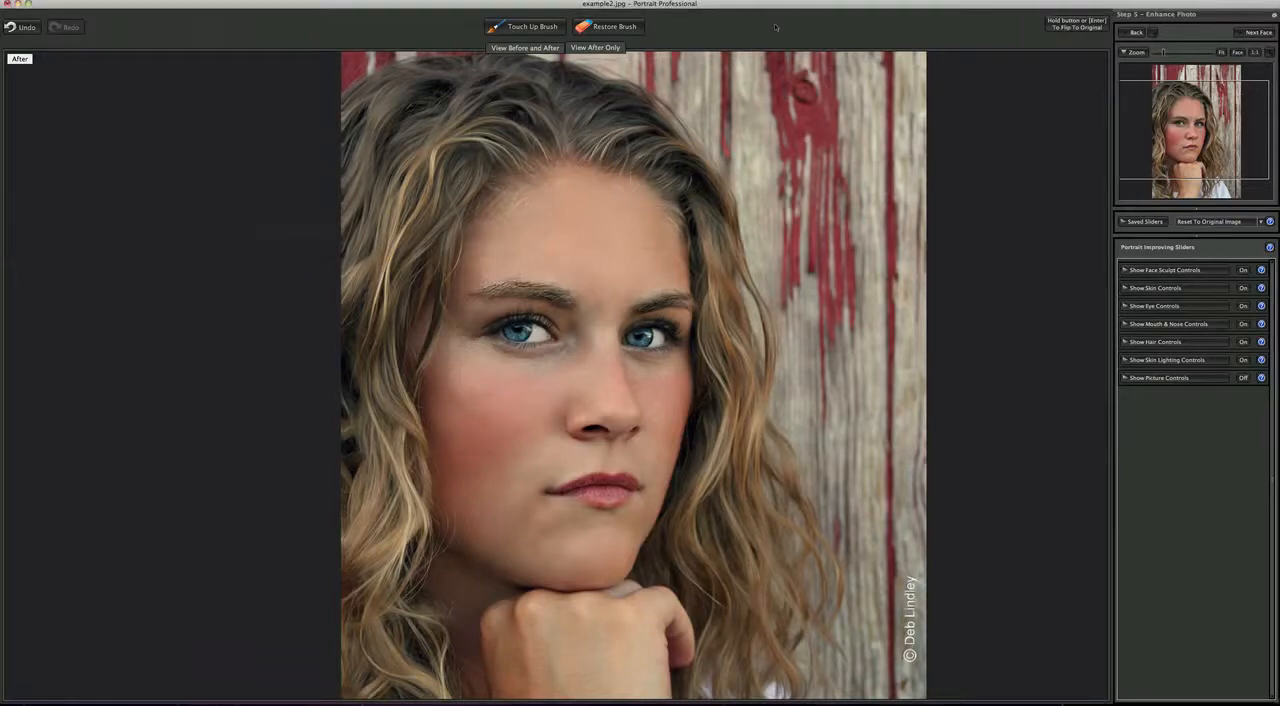
- Flip the portrait repeatedly between the original and the retouched version to compare the skin, eyes, mouth and hair
{"action": "key", "text": "Return"}
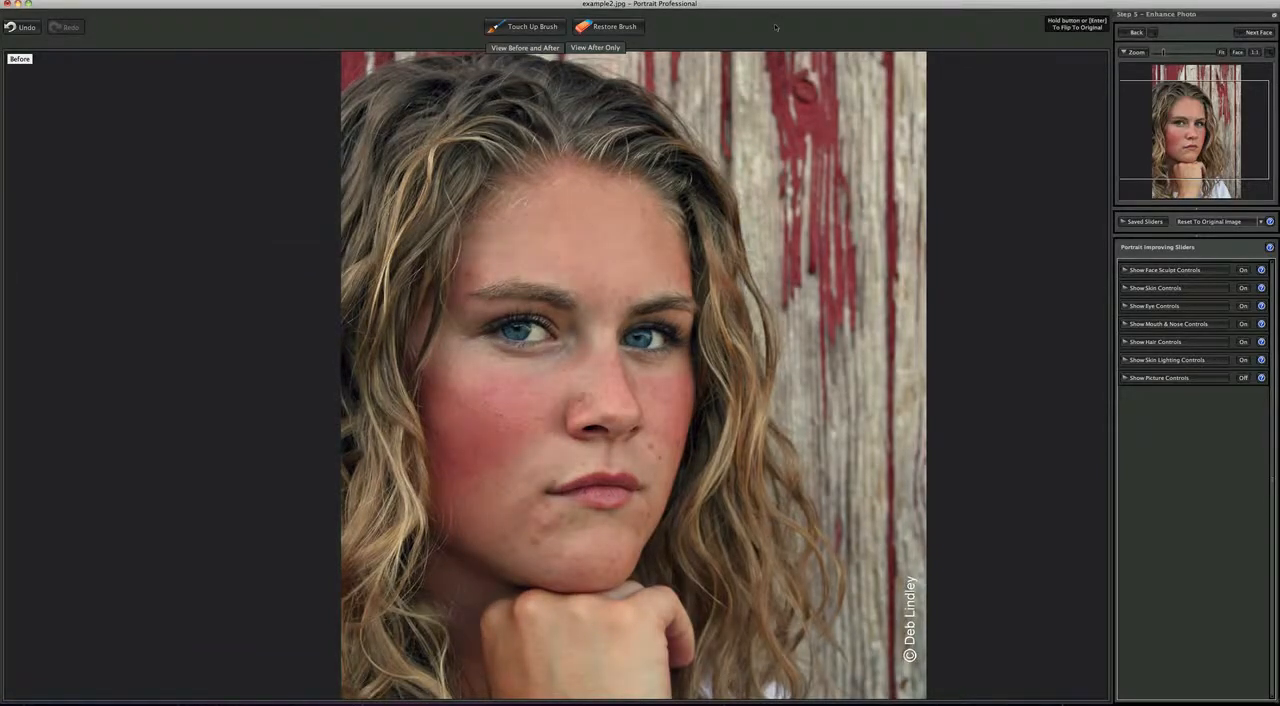
{"action": "key", "text": "Return"}
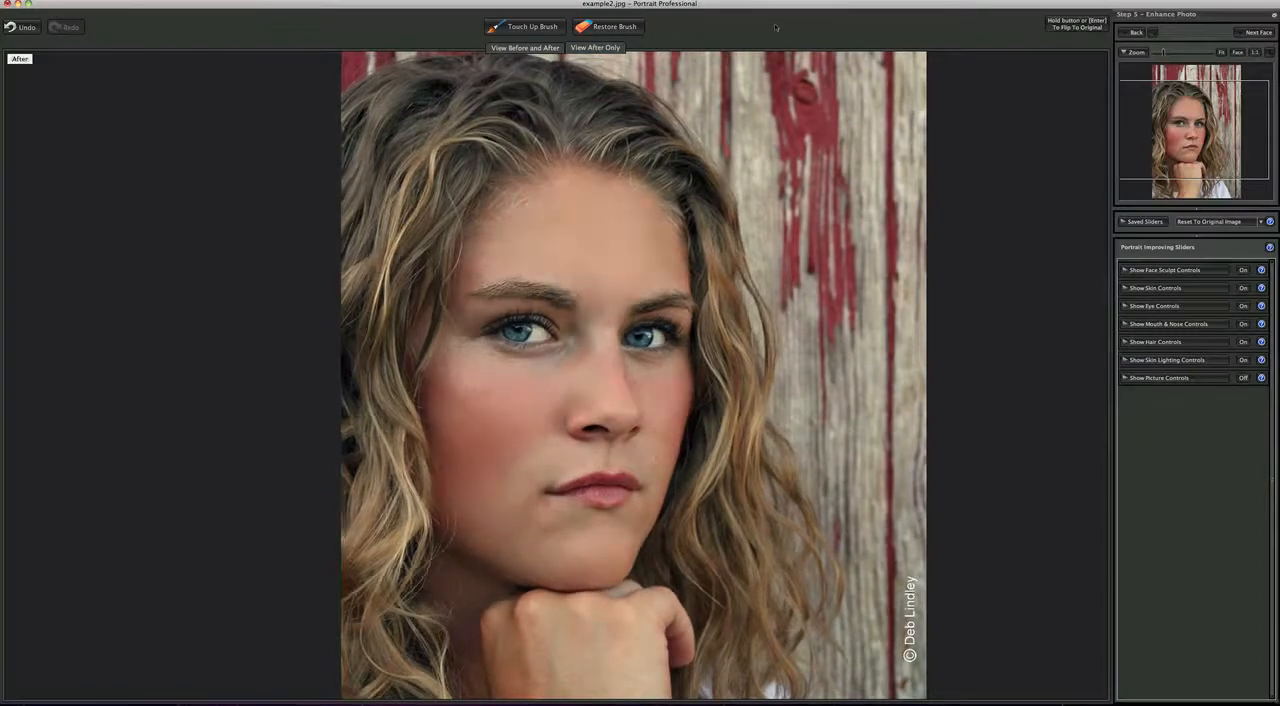
{"action": "key", "text": "Return"}
{"action": "key", "text": "Return"}
{"action": "key", "text": "Return"}
{"action": "key", "text": "Return"}
{"action": "key", "text": "Return"}
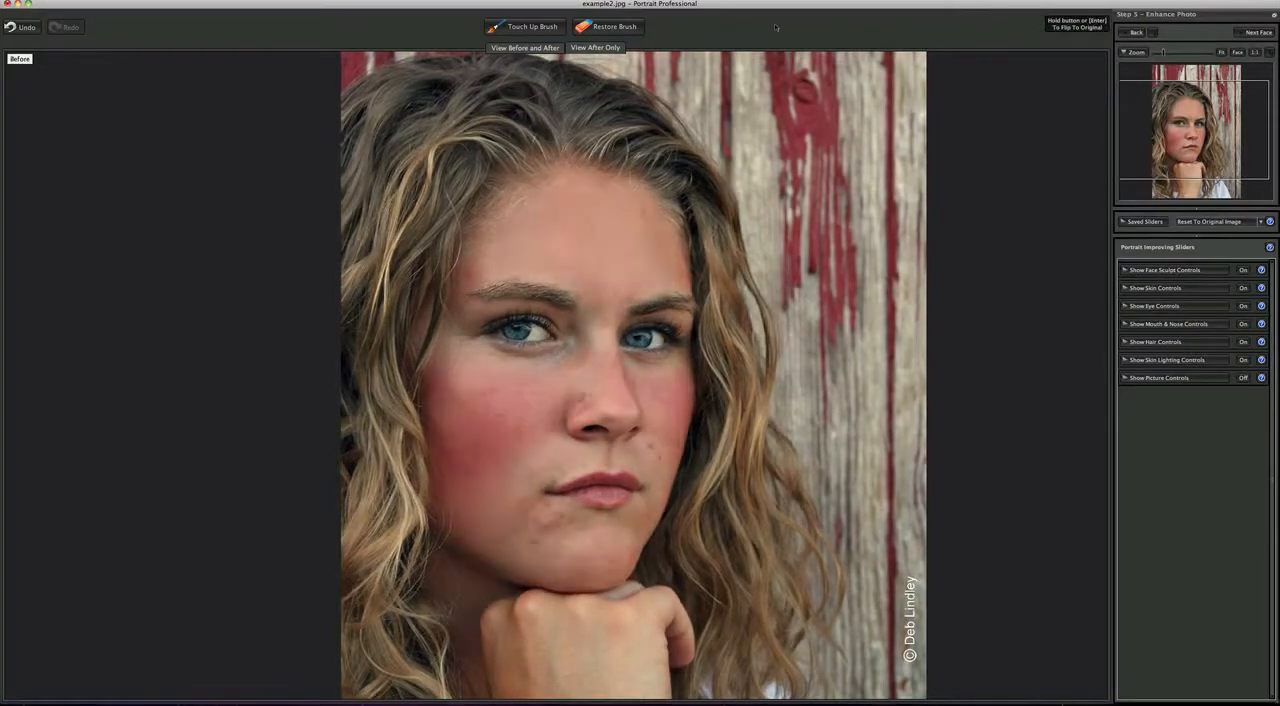
{"action": "key", "text": "Return"}
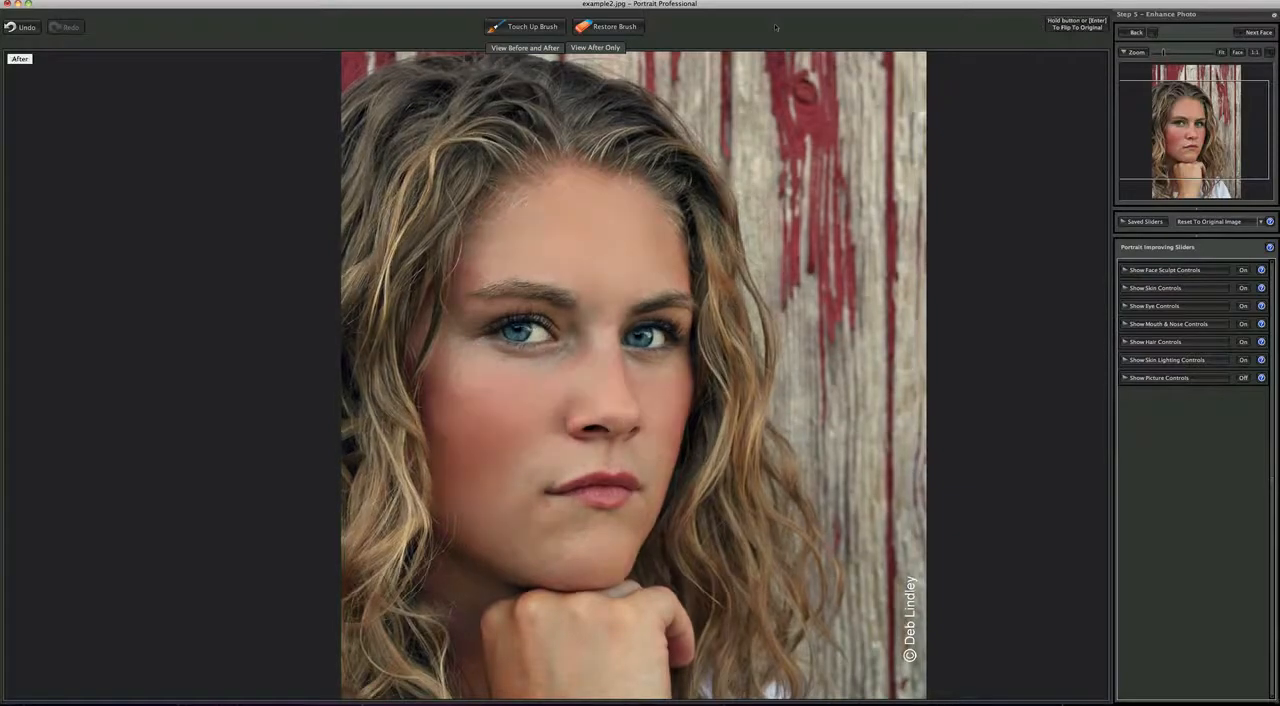
{"action": "key", "text": "Return"}
{"action": "key", "text": "Return"}
{"action": "key", "text": "Return"}
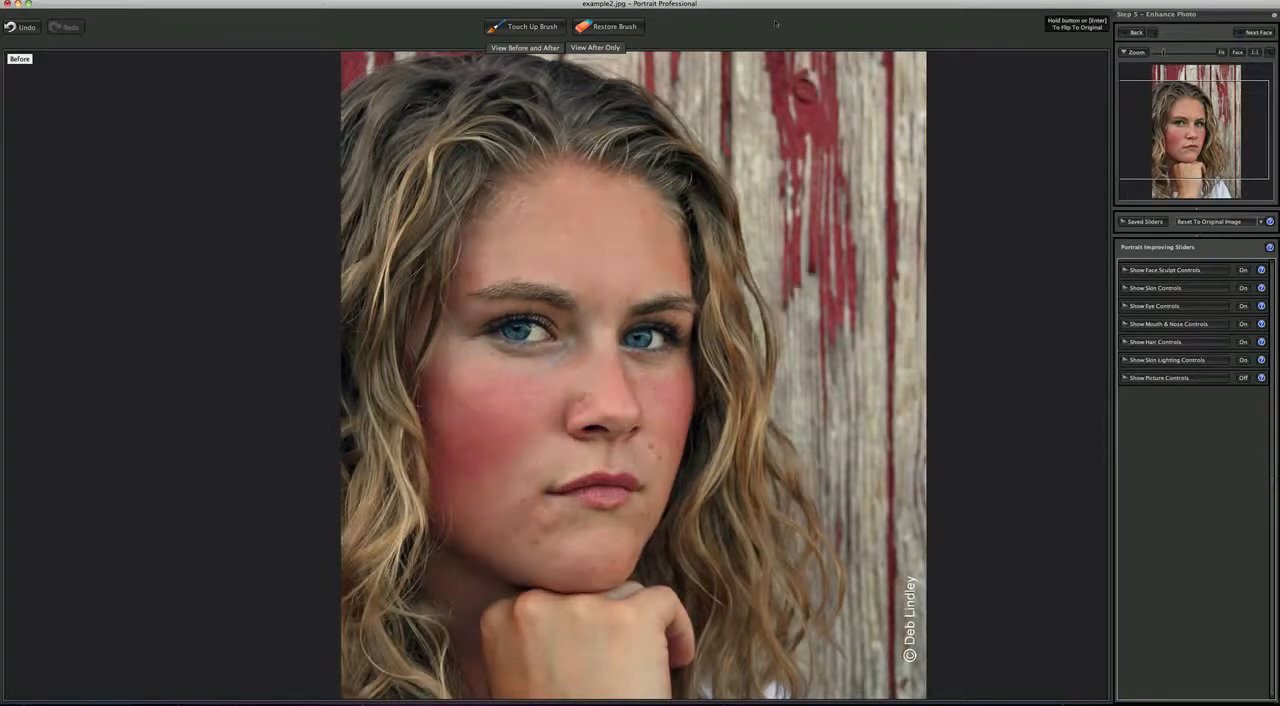
{"action": "key", "text": "Return"}
{"action": "key", "text": "Return"}
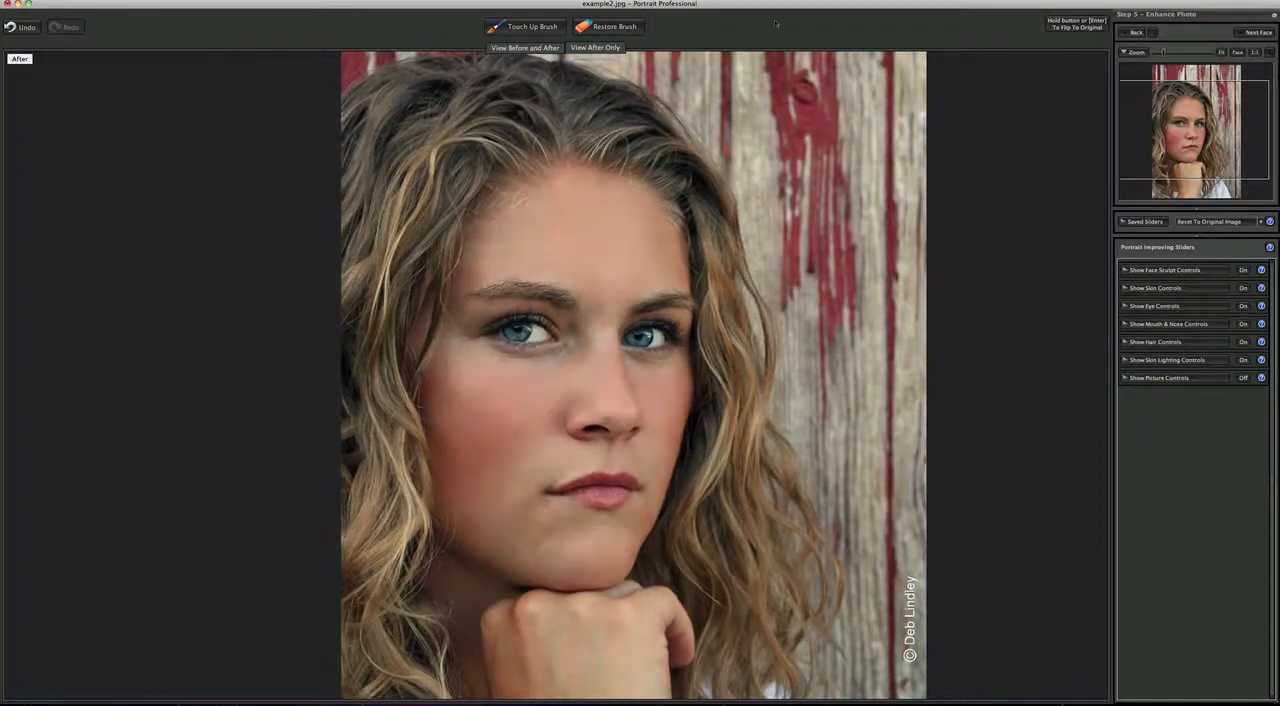